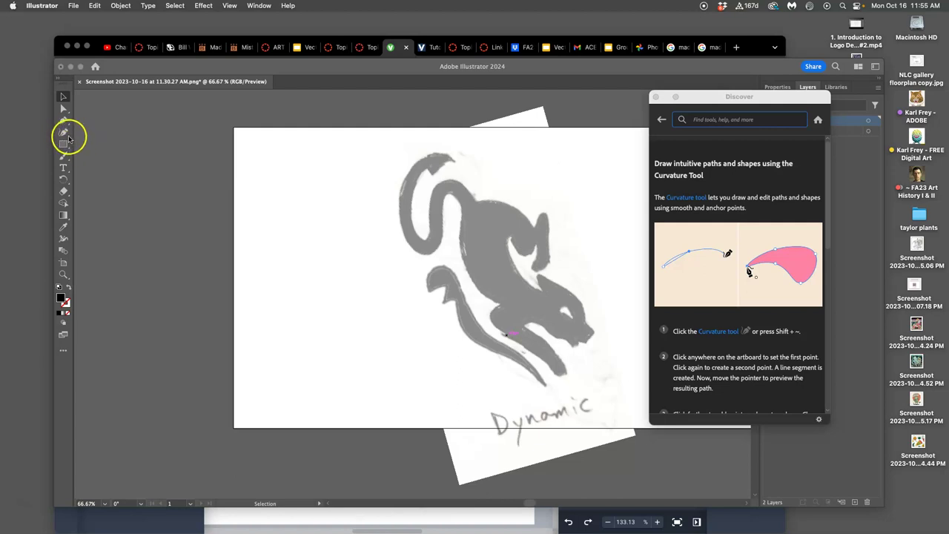
# Step: Trace the outer upper curve of the animal's tail with the Curvature tool, starting from the tail tip
pyautogui.click(65, 134)
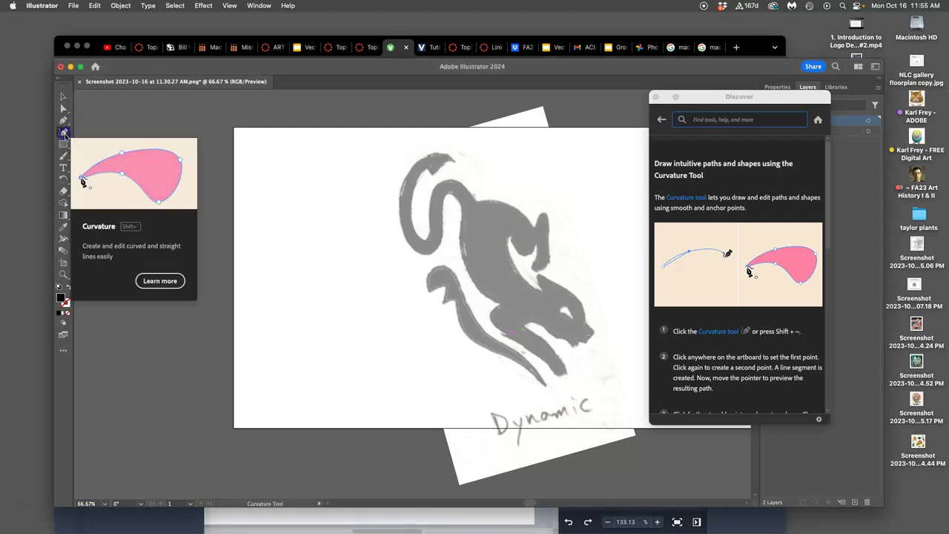
pyautogui.click(66, 134)
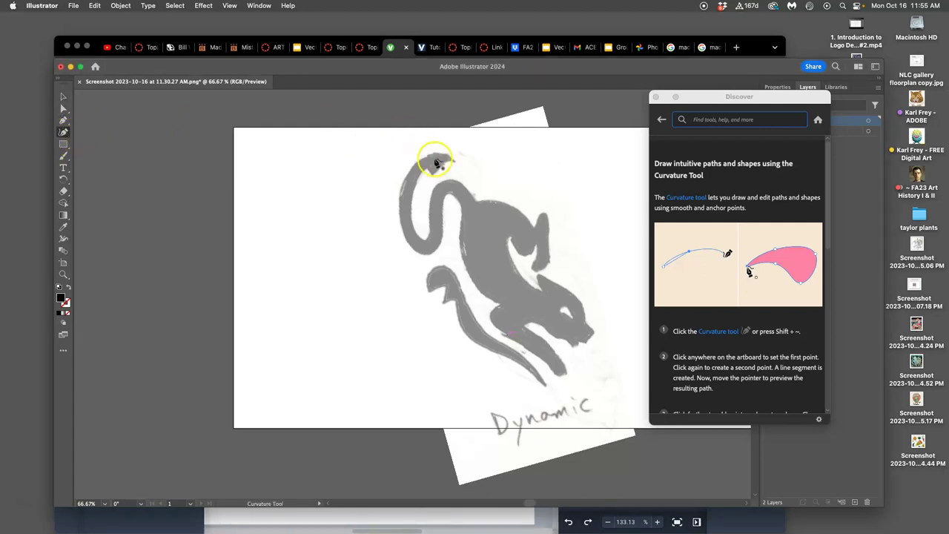
pyautogui.click(404, 166)
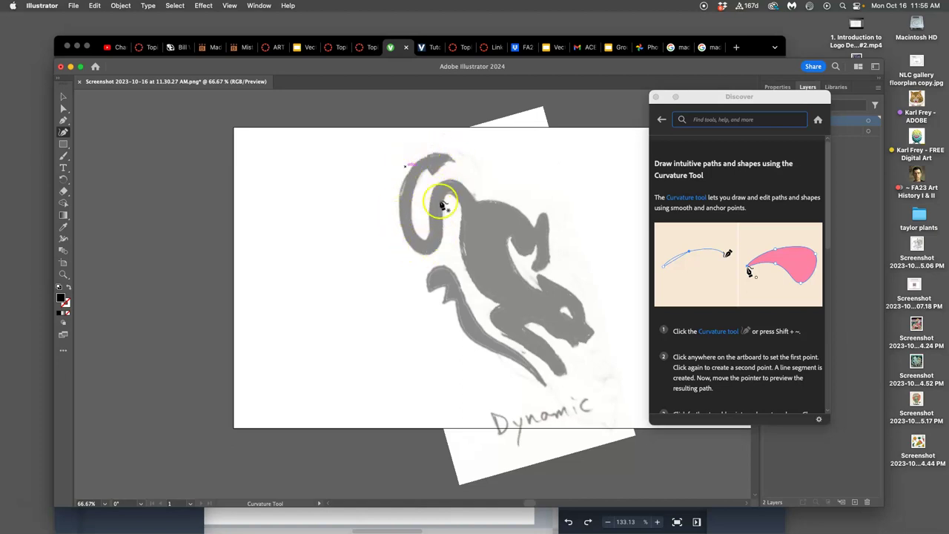
pyautogui.click(451, 158)
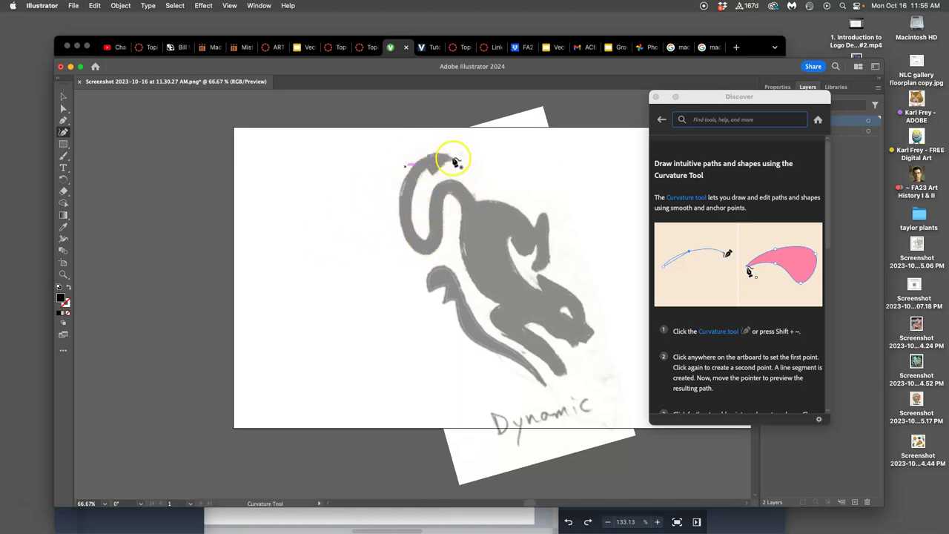
pyautogui.click(399, 205)
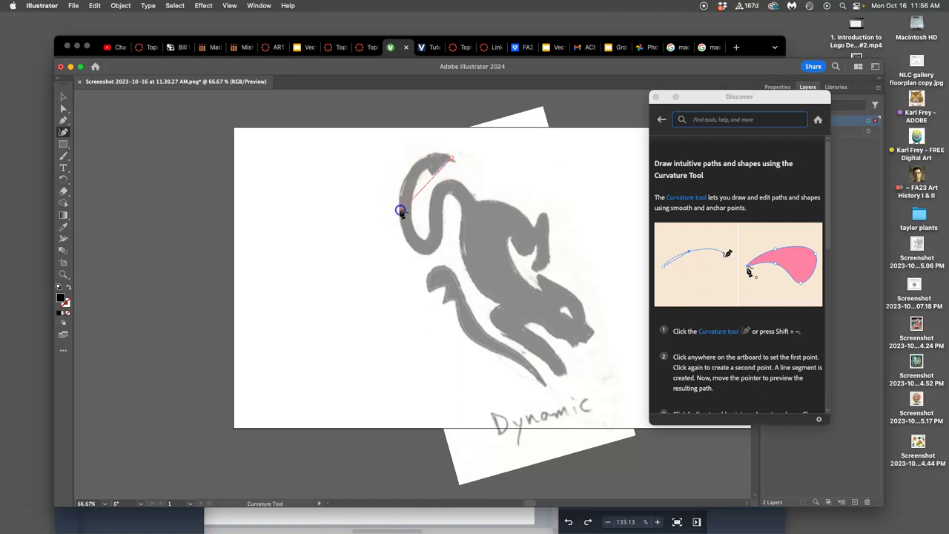
pyautogui.click(419, 169)
pyautogui.moveTo(419, 169); pyautogui.dragTo(427, 155)
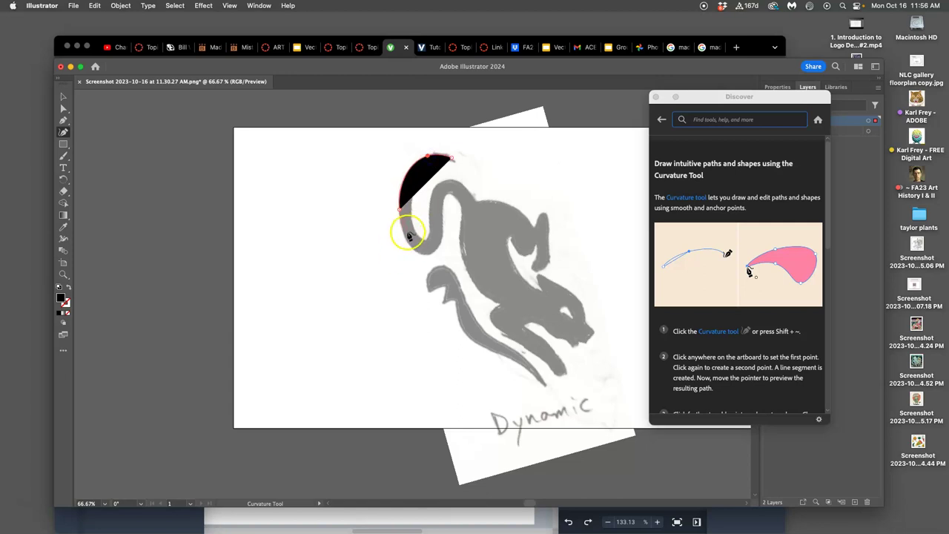
# Step: Continue the Curvature outline around the tail's lower bend, adjusting the anchor point on the tail's outer edge
pyautogui.click(408, 241)
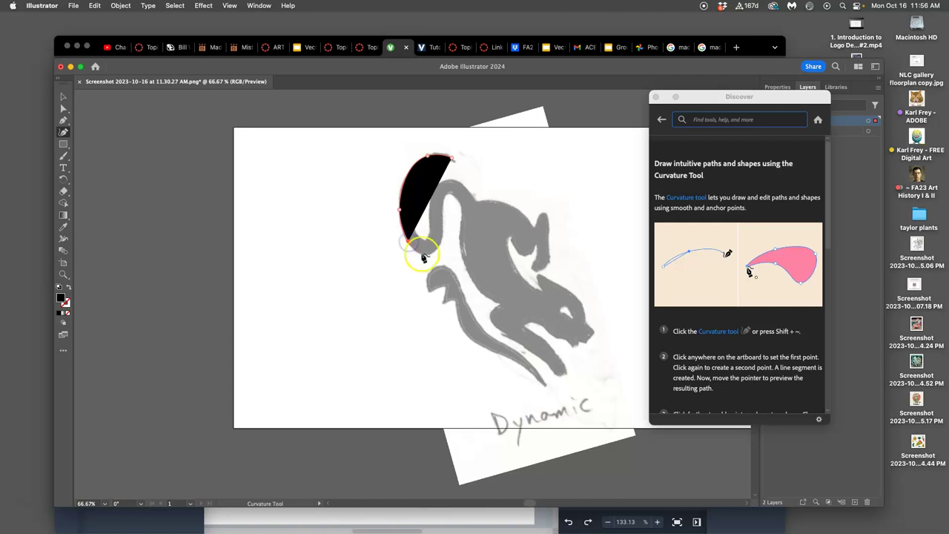
pyautogui.moveTo(429, 258); pyautogui.dragTo(423, 258)
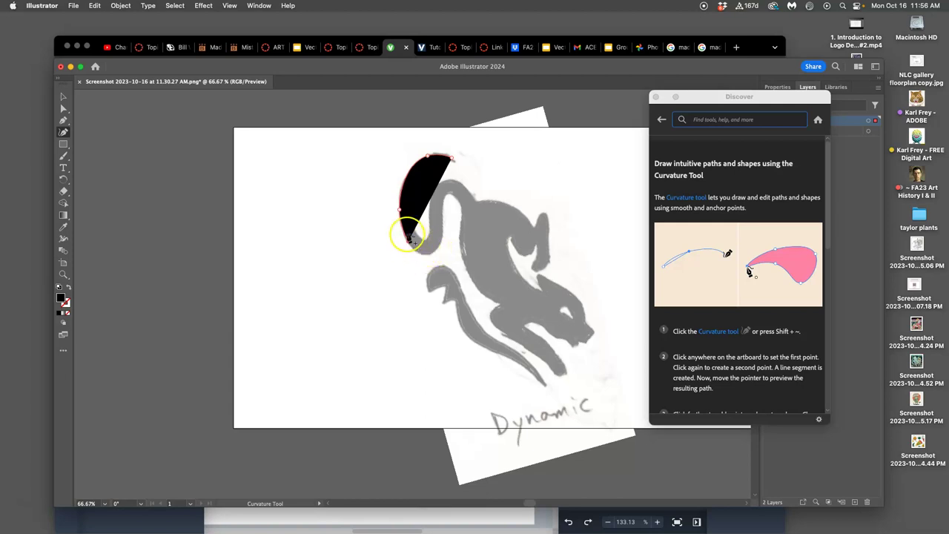
pyautogui.moveTo(400, 211); pyautogui.dragTo(399, 211)
pyautogui.click(400, 217)
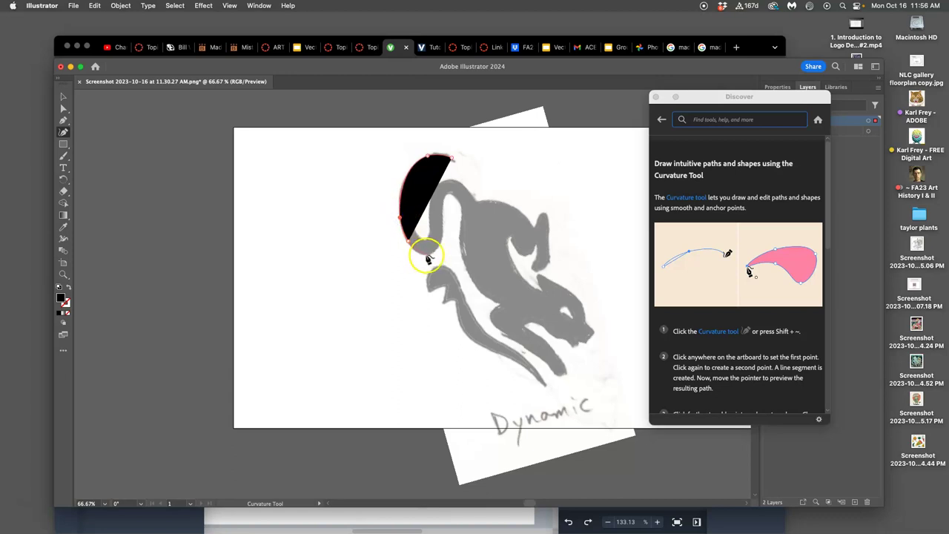
pyautogui.moveTo(425, 258); pyautogui.dragTo(423, 256)
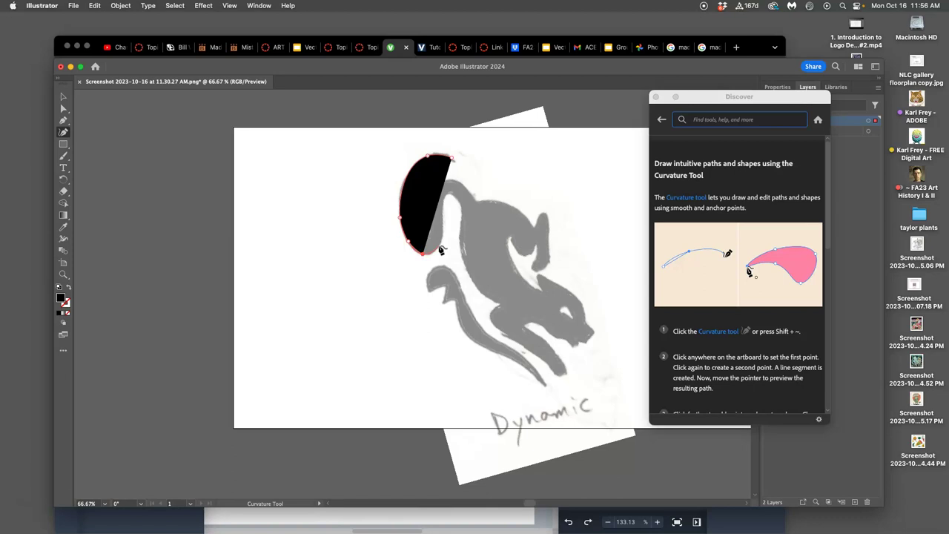
# Step: Close the black tail shape back at the tail tip and delete the whole shape
pyautogui.click(438, 250)
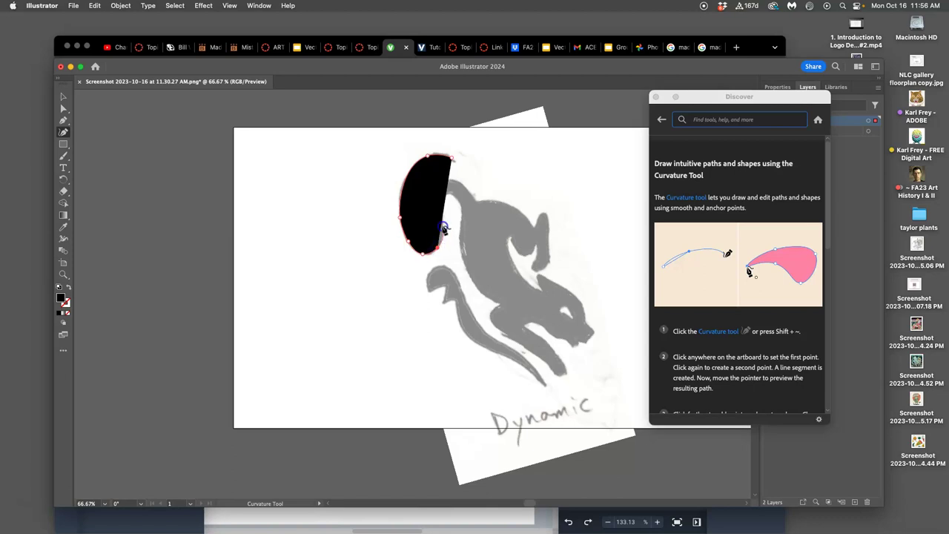
pyautogui.click(443, 226)
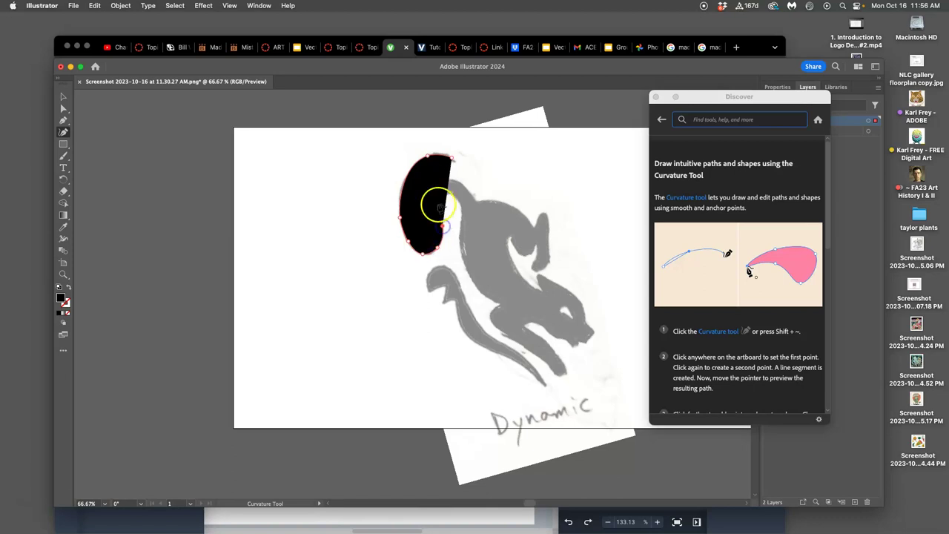
pyautogui.click(451, 158)
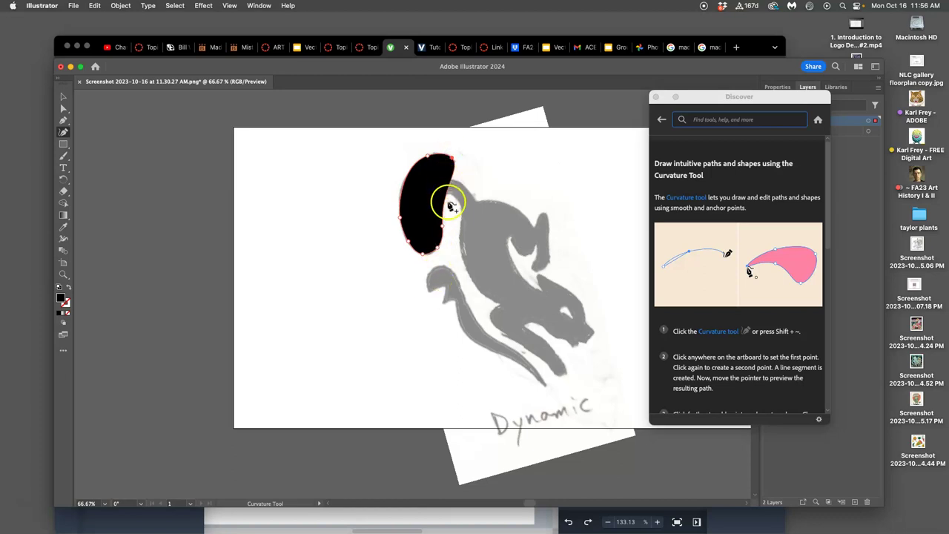
pyautogui.press('Delete')
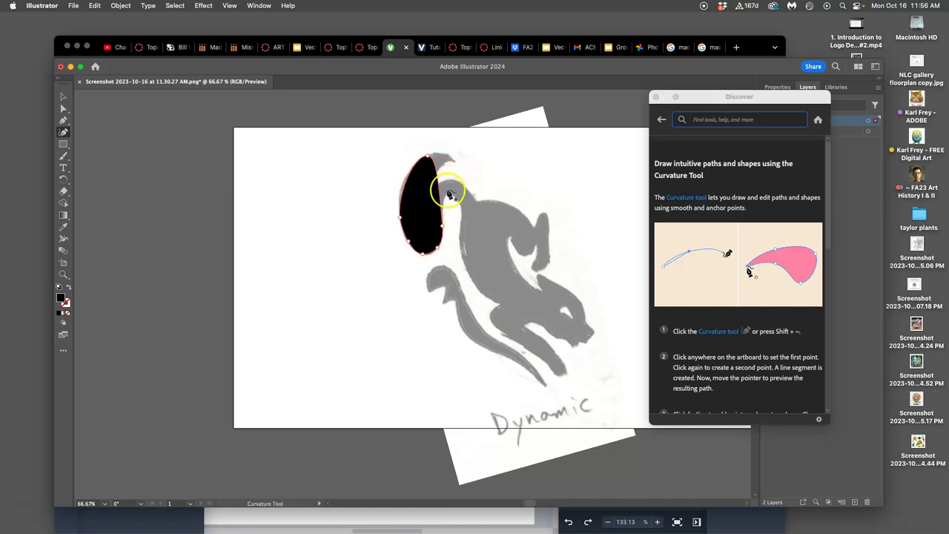
pyautogui.press('BackSpace')
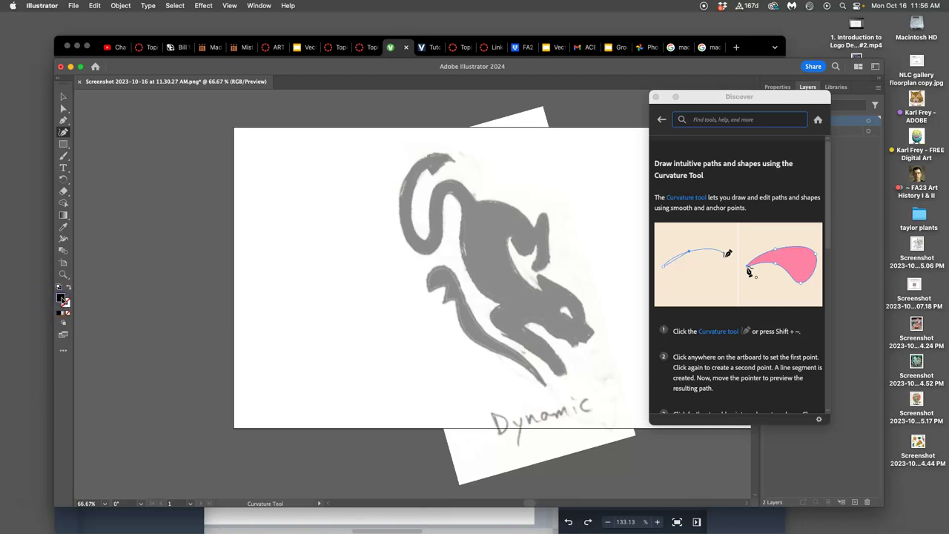
# Step: Set the fill to none and trace the tail's outer curve from its tip with the Curvature tool
pyautogui.click(67, 313)
pyautogui.click(453, 158)
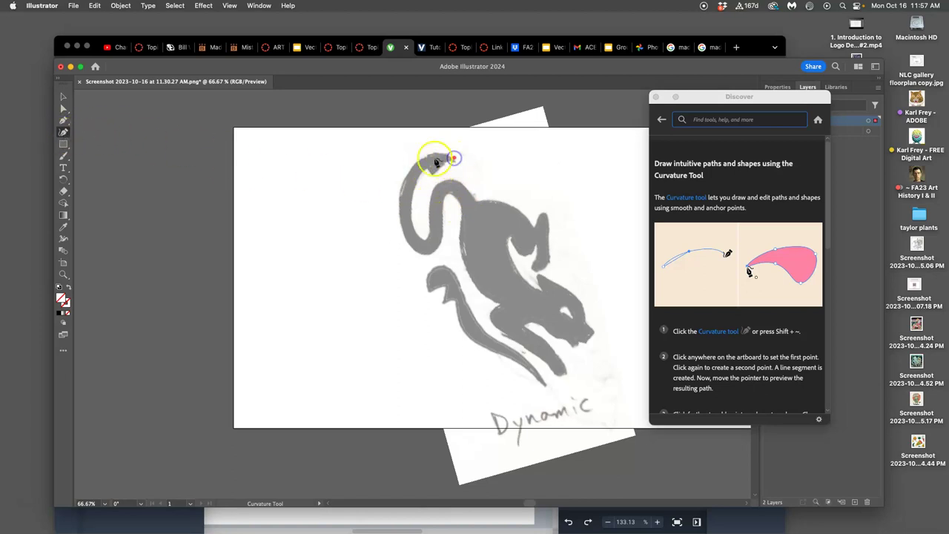
pyautogui.click(402, 219)
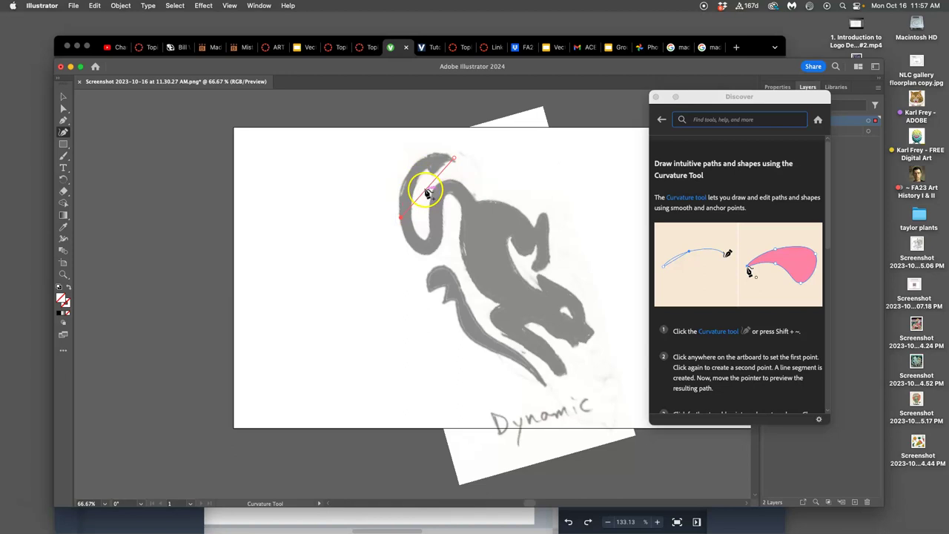
pyautogui.moveTo(428, 189); pyautogui.dragTo(425, 159)
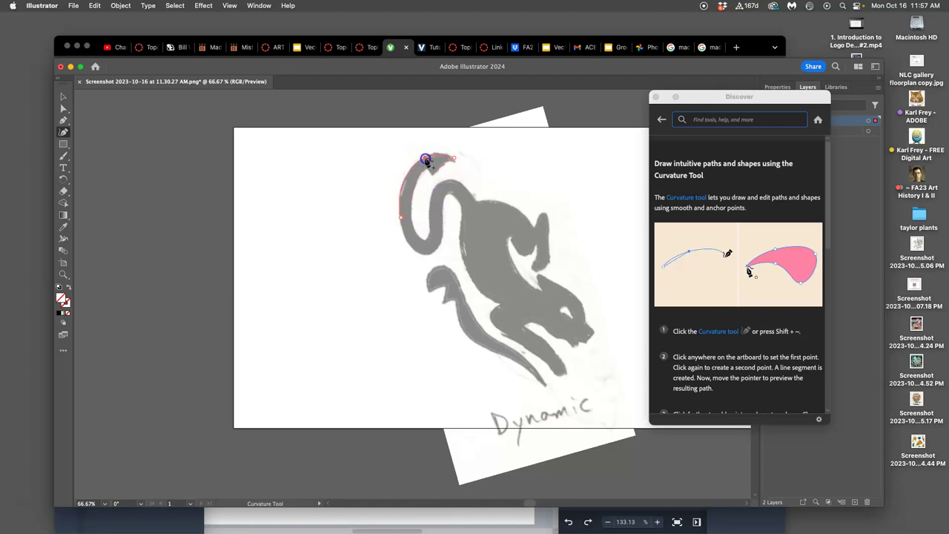
# Step: Extend the outline around the tail's lower bend and through the arch between the tail and the hindquarters
pyautogui.click(413, 250)
pyautogui.click(414, 252)
pyautogui.click(450, 195)
pyautogui.click(445, 215)
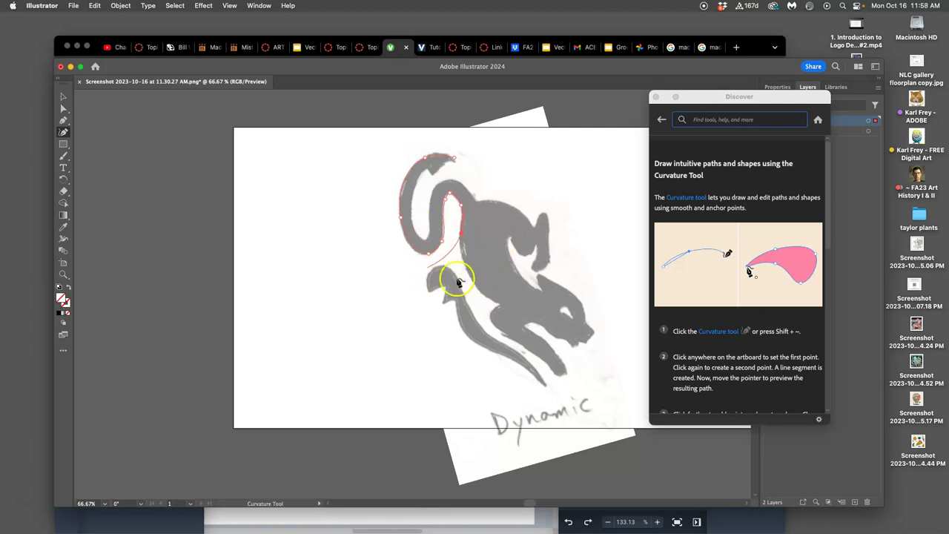
# Step: Trace the animal's belly line down to the corner above the front leg
pyautogui.click(502, 305)
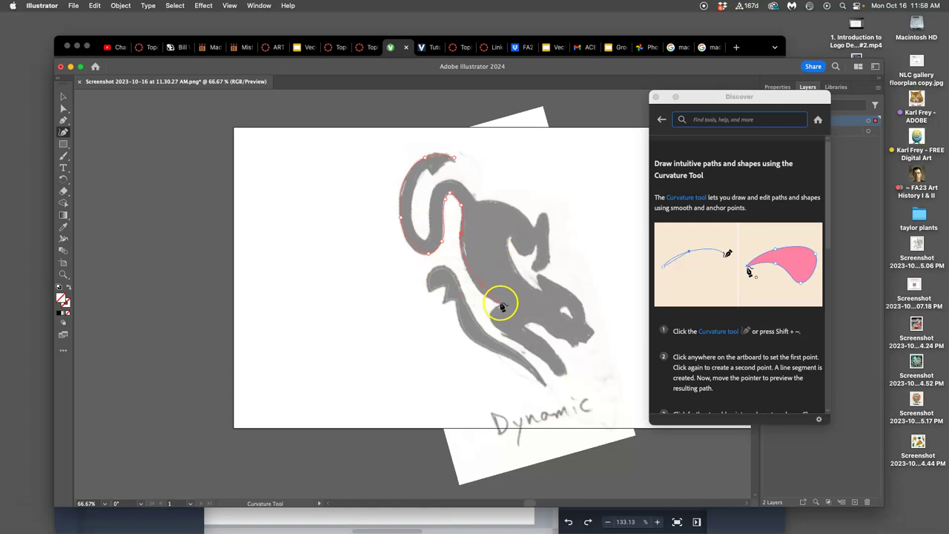
pyautogui.click(471, 272)
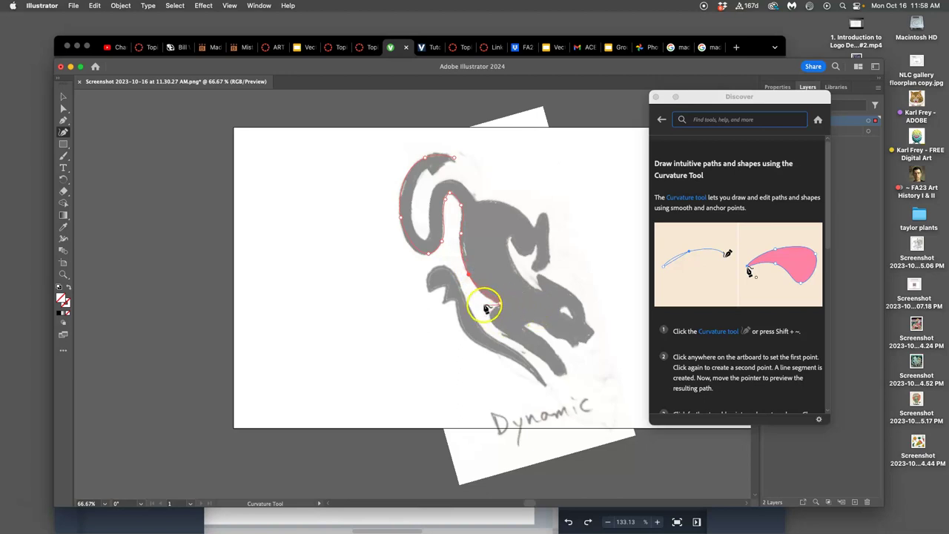
pyautogui.moveTo(485, 308)
pyautogui.mouseDown()
pyautogui.moveTo(493, 317)
pyautogui.moveTo(501, 305)
pyautogui.mouseUp()
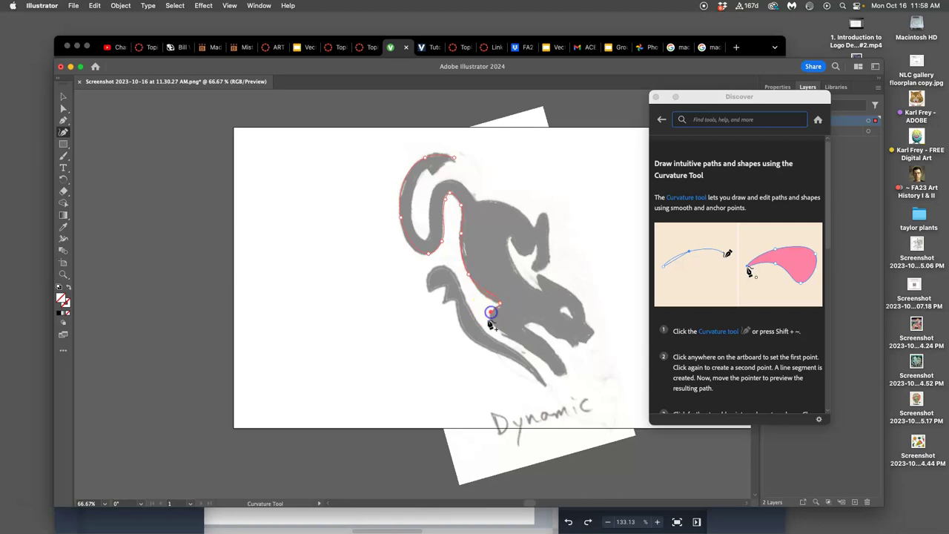
# Step: Outline the front leg up towards the chin and close the path at the tail tip
pyautogui.moveTo(489, 324); pyautogui.dragTo(553, 366)
pyautogui.click(526, 326)
pyautogui.moveTo(576, 240); pyautogui.dragTo(455, 158)
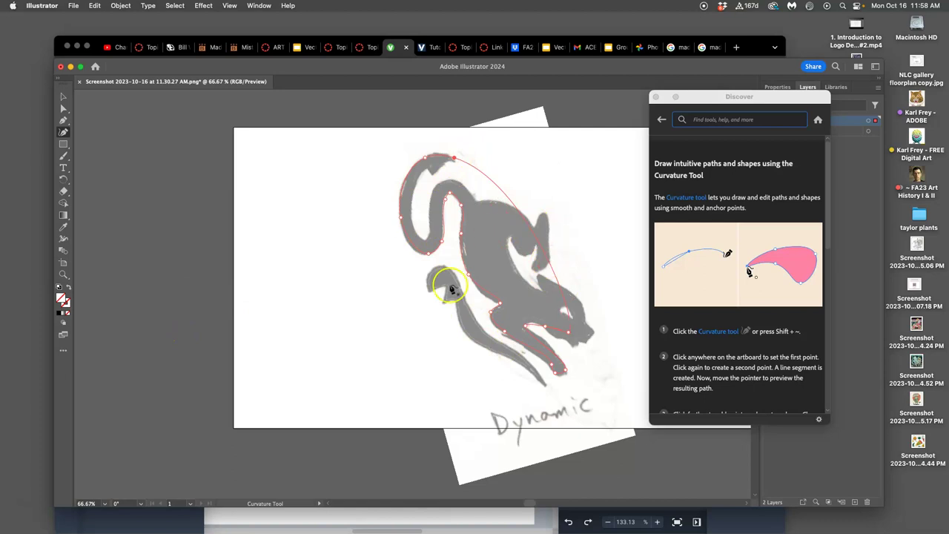
# Step: Preview the closed outline with a black fill and restore its fill to none
pyautogui.click(61, 313)
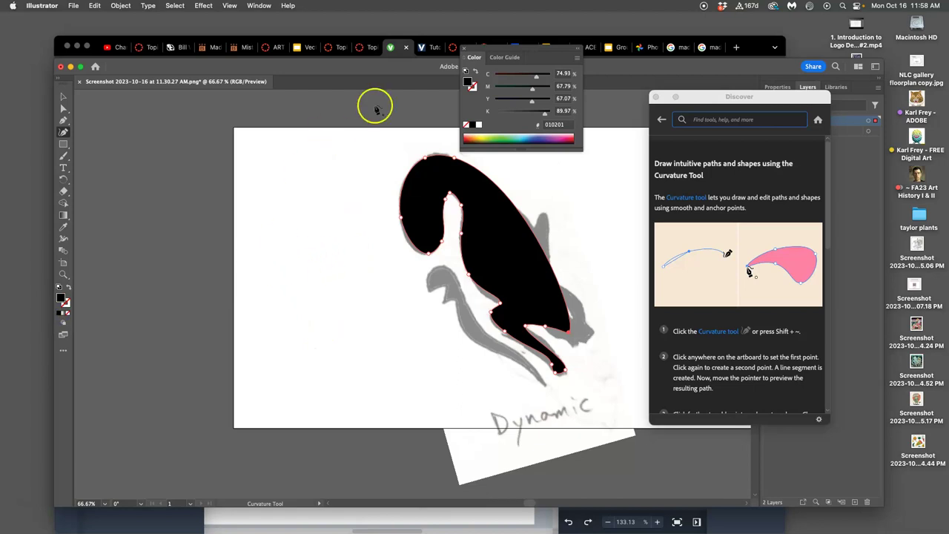
pyautogui.click(67, 313)
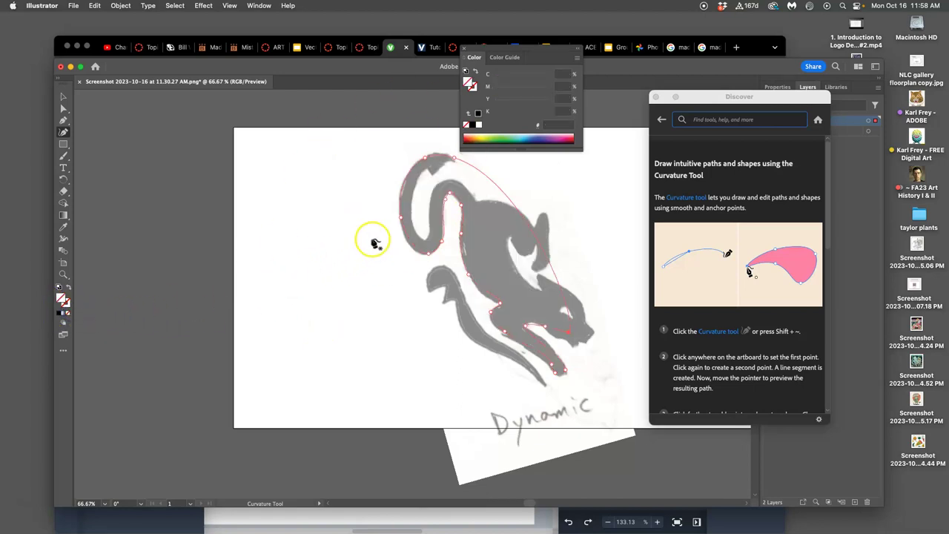
pyautogui.click(64, 96)
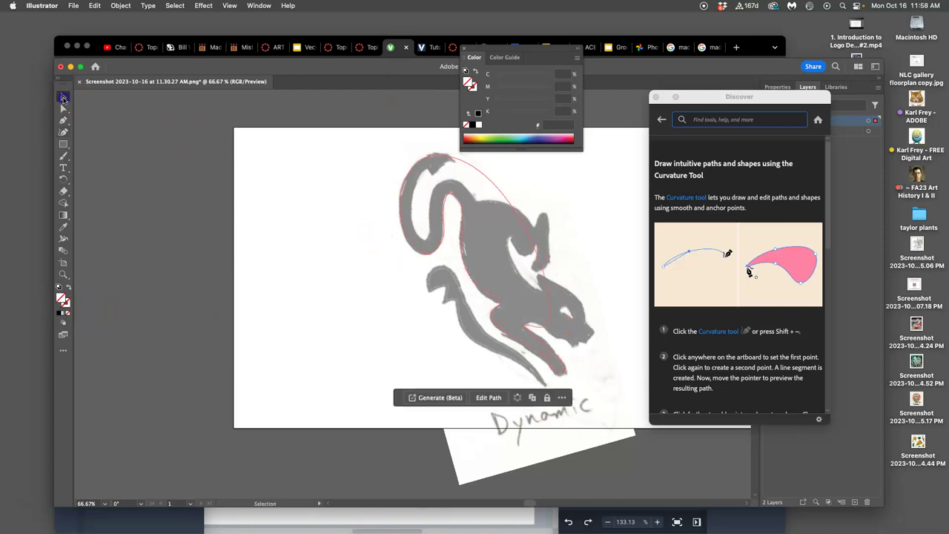
pyautogui.click(479, 172)
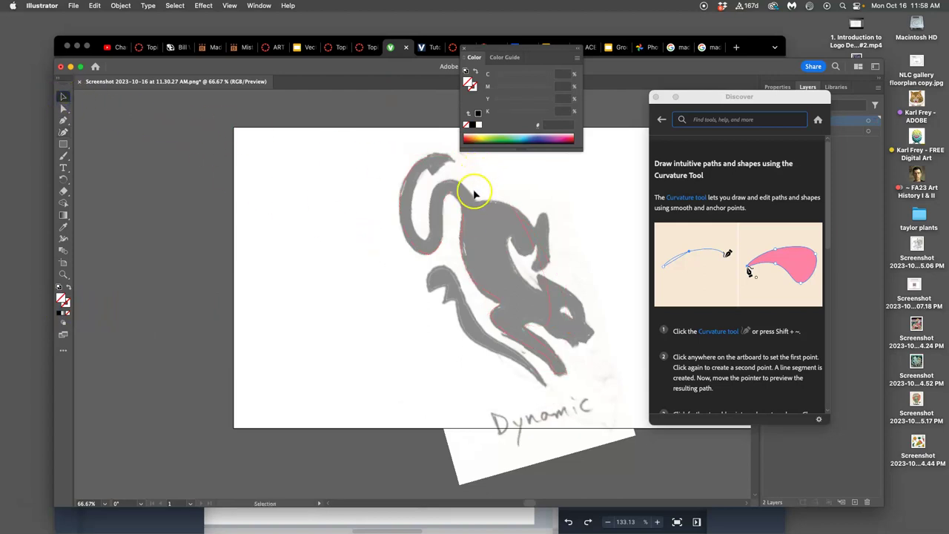
# Step: Trace the tail's outer curve with the Pen tool from the tip to the lower bend, pulling out long direction handles
pyautogui.click(64, 121)
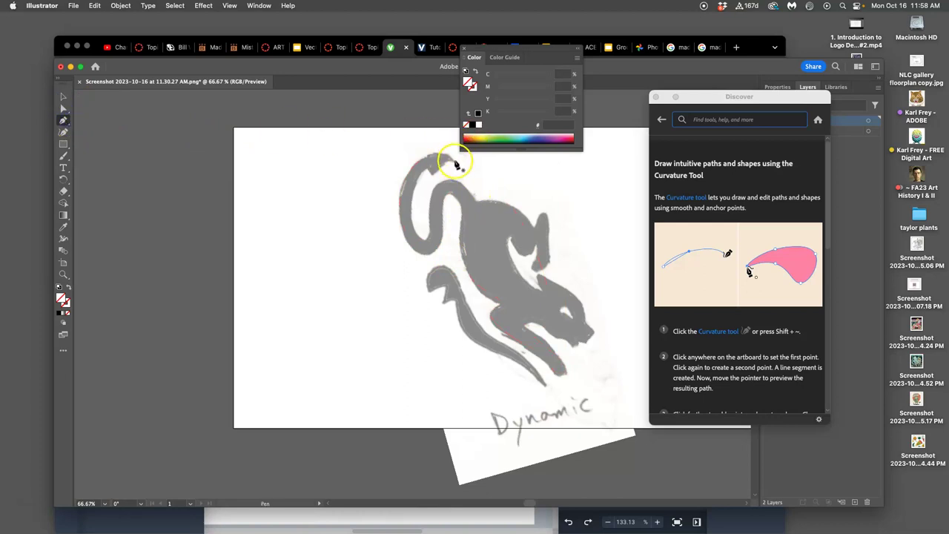
pyautogui.click(455, 160)
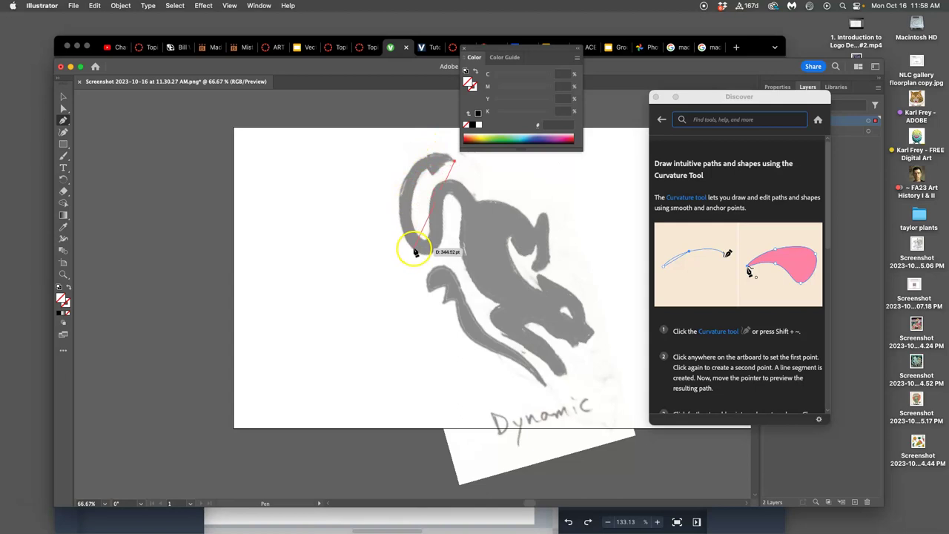
pyautogui.click(414, 250)
pyautogui.moveTo(412, 255); pyautogui.dragTo(472, 355)
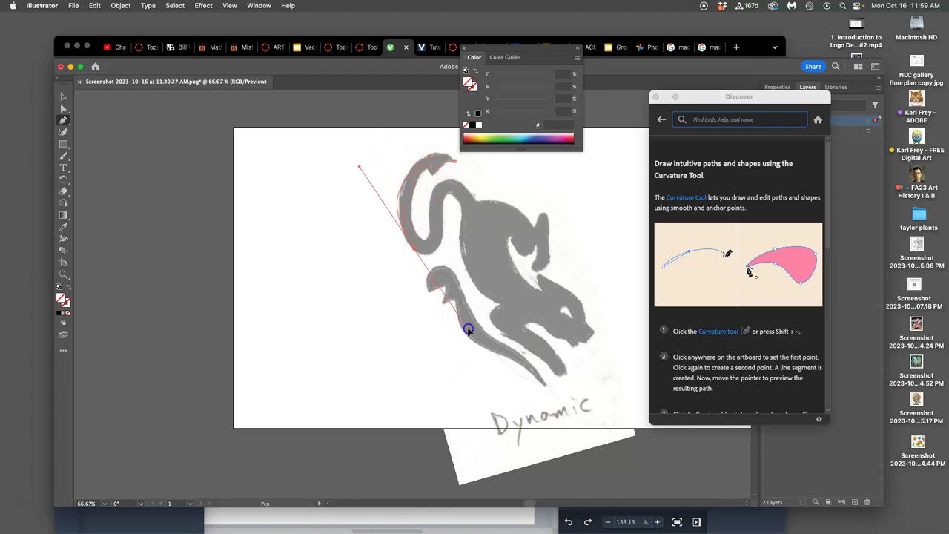
pyautogui.moveTo(467, 322); pyautogui.dragTo(462, 344)
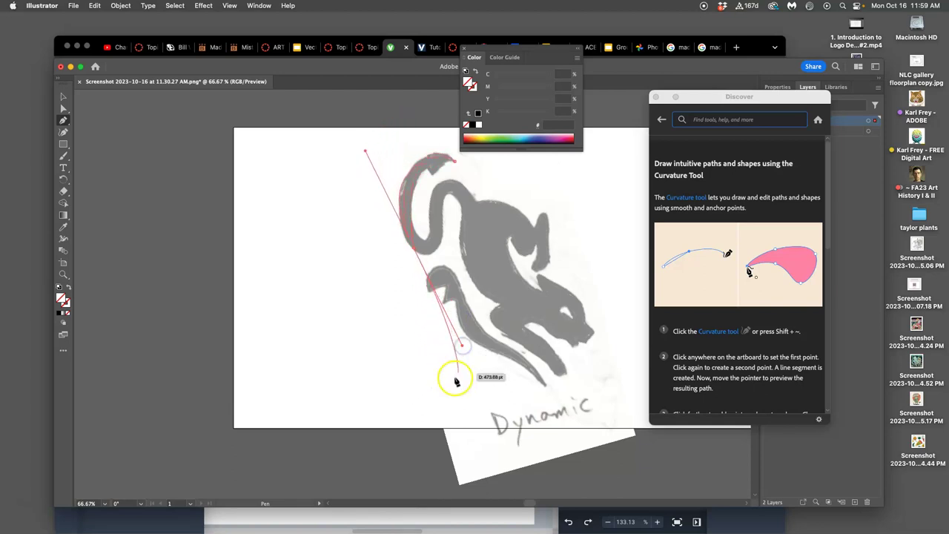
# Step: Try to trace the bend beneath the raised tail with the Pen tool and undo the Pen paths
pyautogui.click(443, 204)
pyautogui.moveTo(458, 199); pyautogui.dragTo(459, 205)
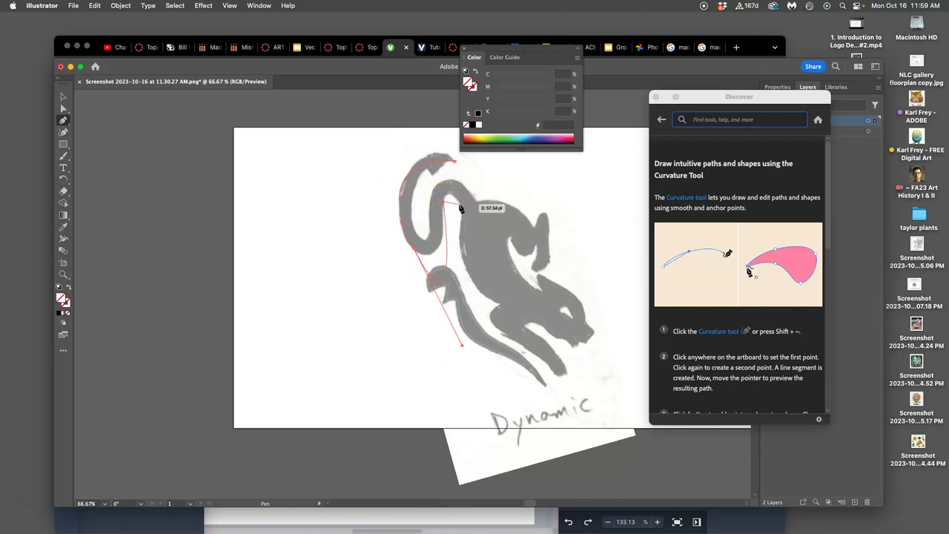
pyautogui.click(463, 212)
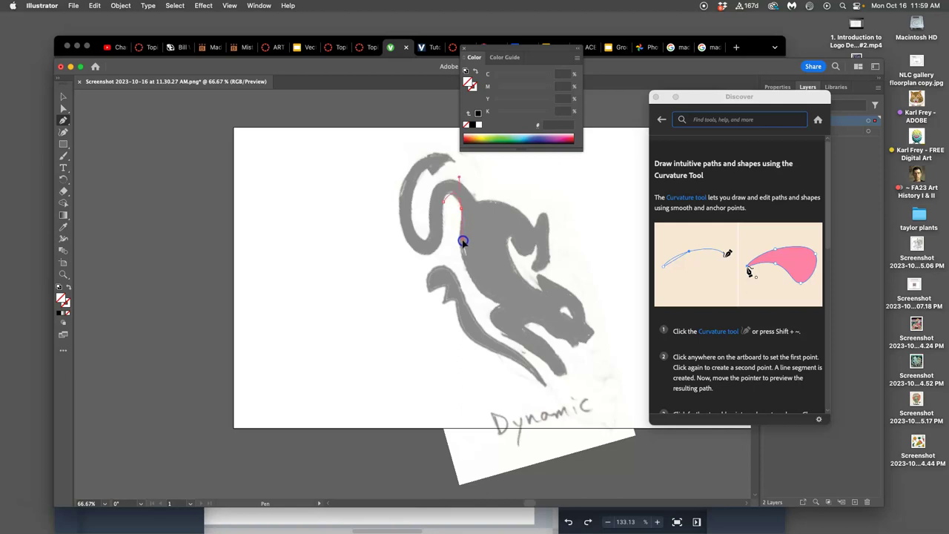
pyautogui.moveTo(473, 238); pyautogui.dragTo(445, 202)
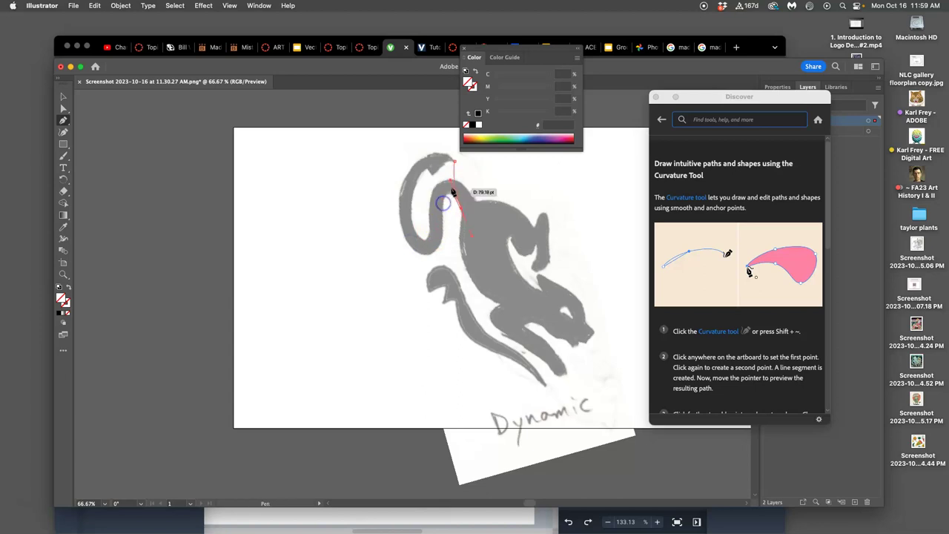
pyautogui.moveTo(456, 178); pyautogui.dragTo(427, 190)
pyautogui.click(485, 189)
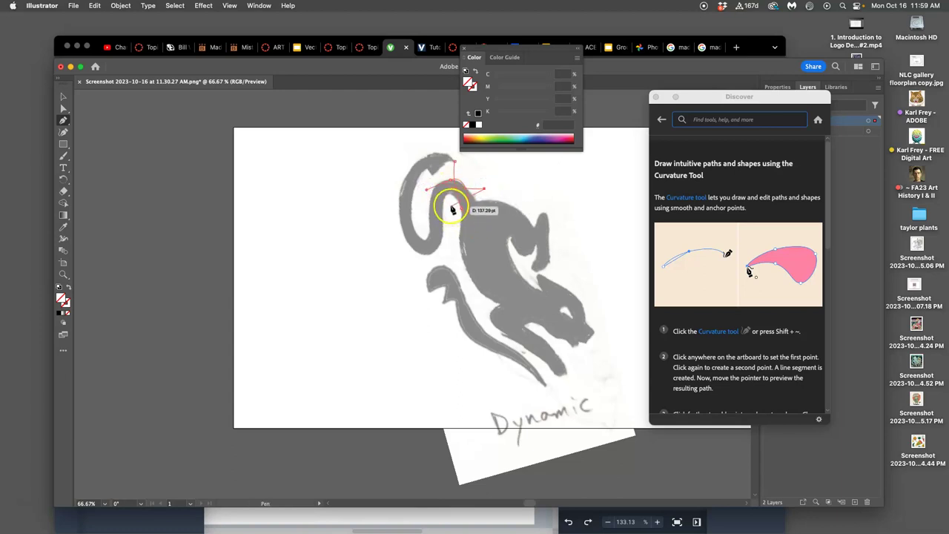
pyautogui.press('super+z')
pyautogui.press('super+z')
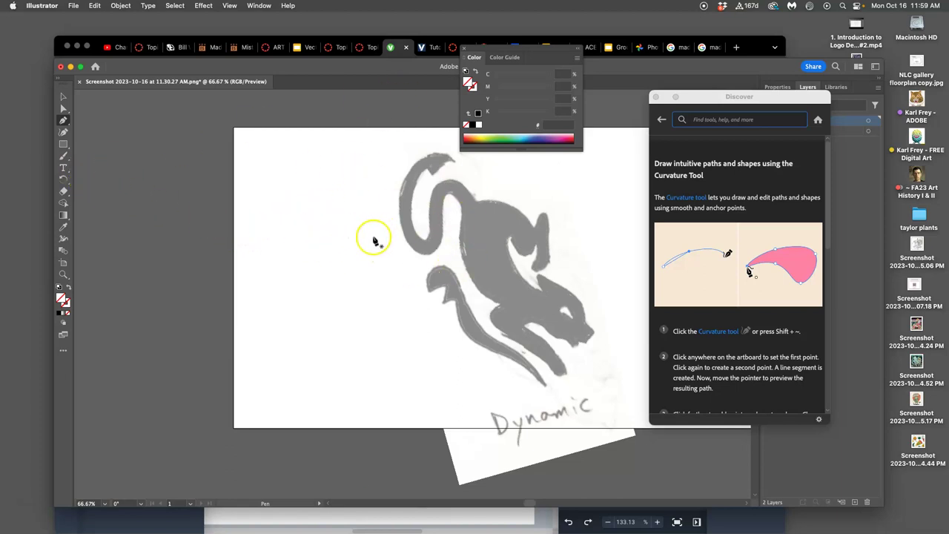
# Step: Draw a closed freehand outline around the tail and upper body with the Pencil tool and fill it with black
pyautogui.click(66, 156)
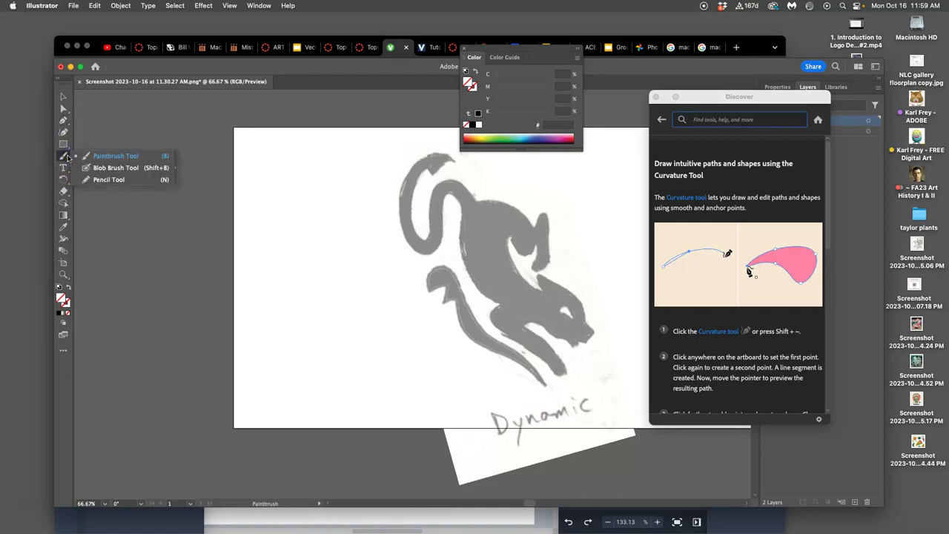
pyautogui.click(109, 180)
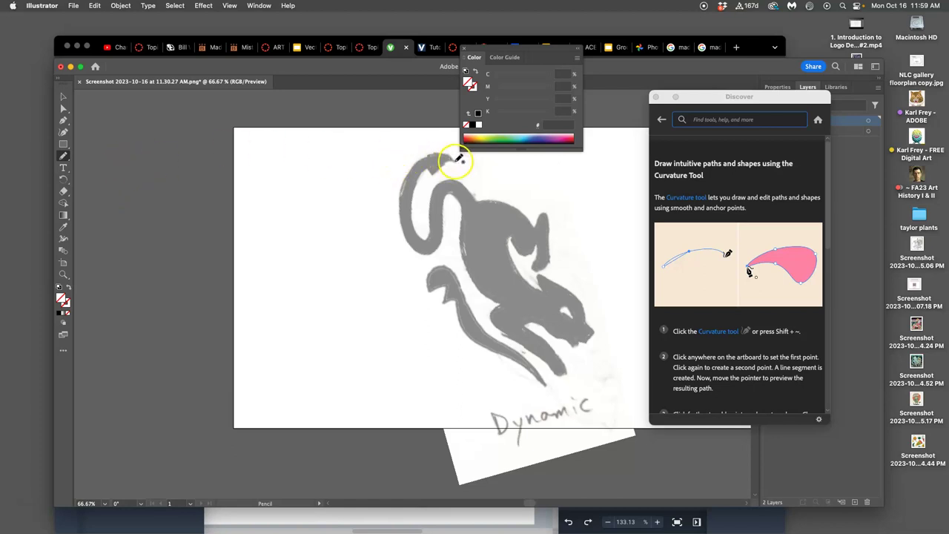
pyautogui.moveTo(457, 161); pyautogui.dragTo(452, 157)
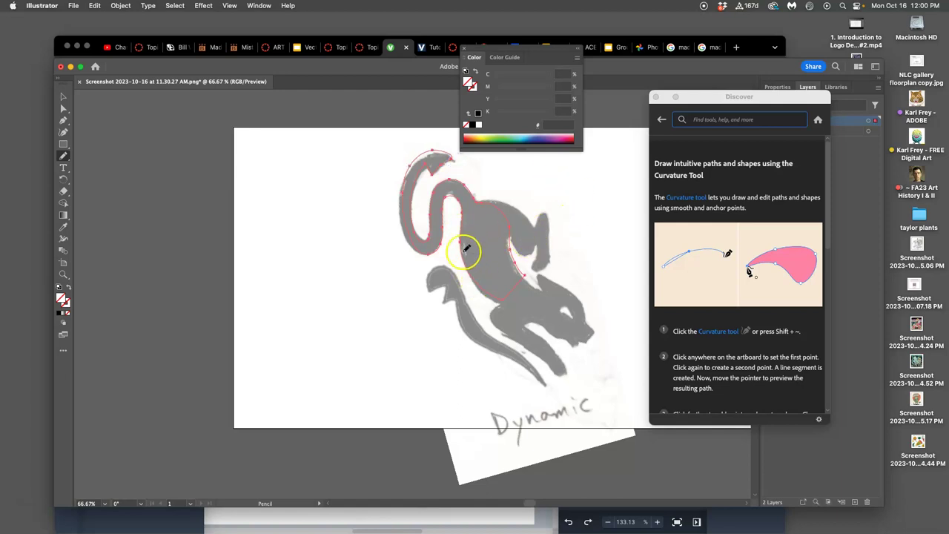
pyautogui.click(62, 312)
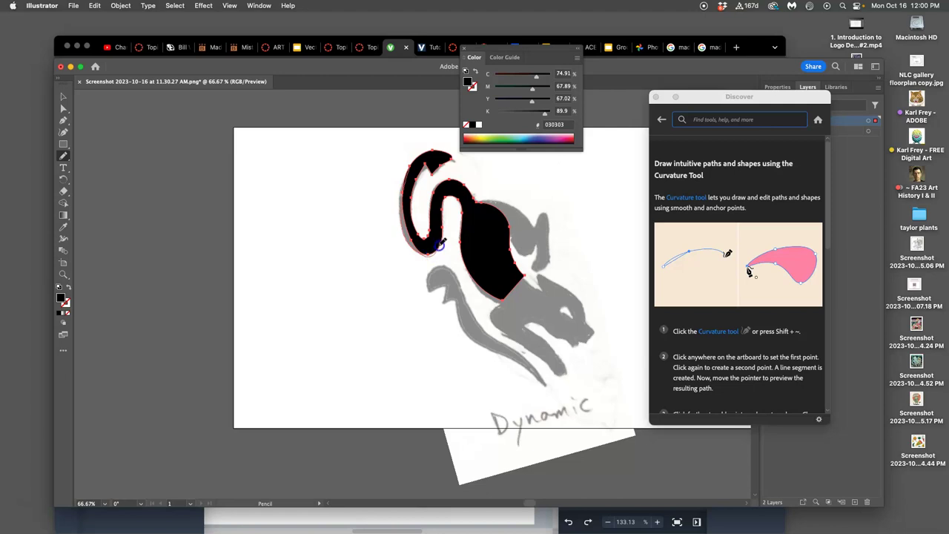
# Step: Redraw the tail's outer edge and inner lower bend with the Pencil tool to match the sketch, and deselect the path
pyautogui.moveTo(439, 244)
pyautogui.mouseDown()
pyautogui.moveTo(440, 281)
pyautogui.moveTo(448, 191)
pyautogui.moveTo(440, 230)
pyautogui.moveTo(444, 198)
pyautogui.moveTo(440, 215)
pyautogui.moveTo(430, 175)
pyautogui.moveTo(410, 199)
pyautogui.mouseUp()
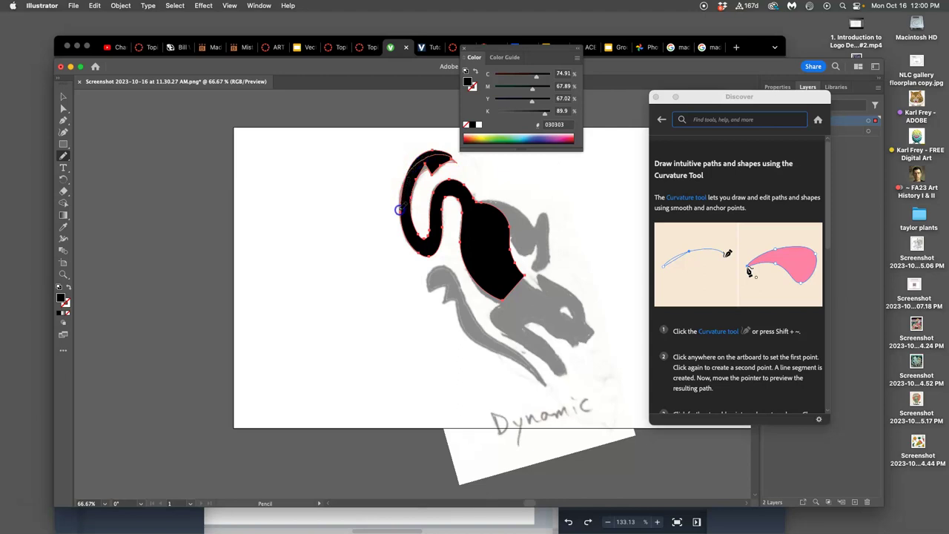
pyautogui.moveTo(399, 211); pyautogui.dragTo(400, 219)
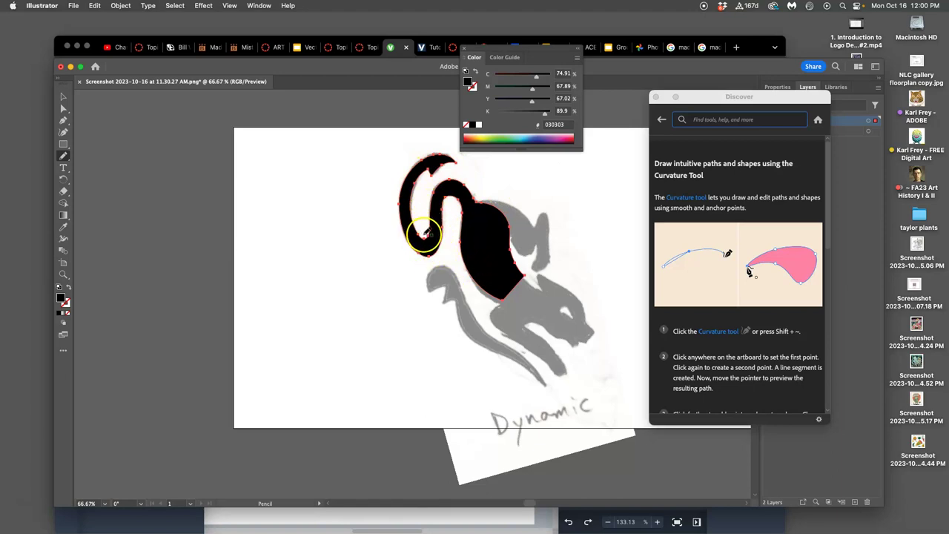
pyautogui.moveTo(425, 235)
pyautogui.mouseDown()
pyautogui.moveTo(413, 218)
pyautogui.moveTo(436, 297)
pyautogui.moveTo(419, 267)
pyautogui.moveTo(441, 222)
pyautogui.mouseUp()
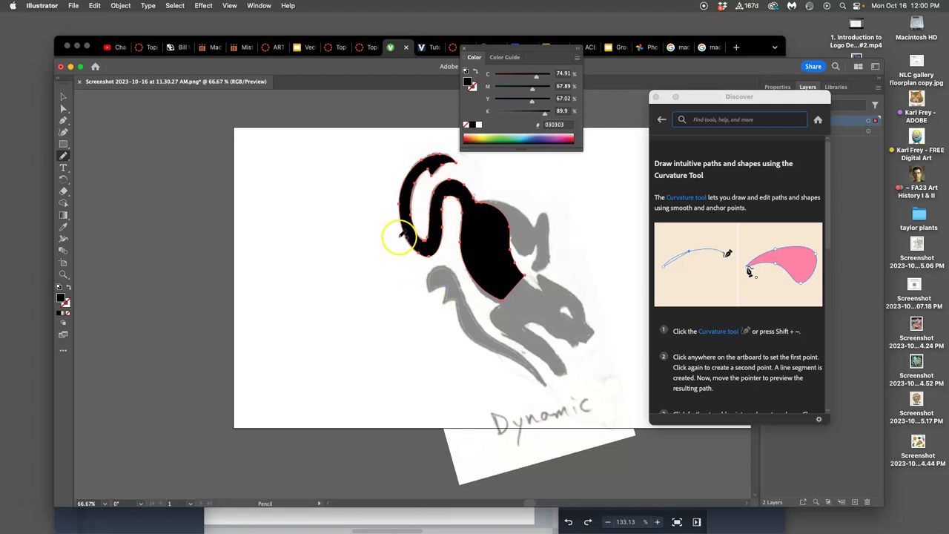
pyautogui.press('super')
pyautogui.press('super')
pyautogui.keyDown('super'); pyautogui.click(353, 252); pyautogui.keyUp('super')
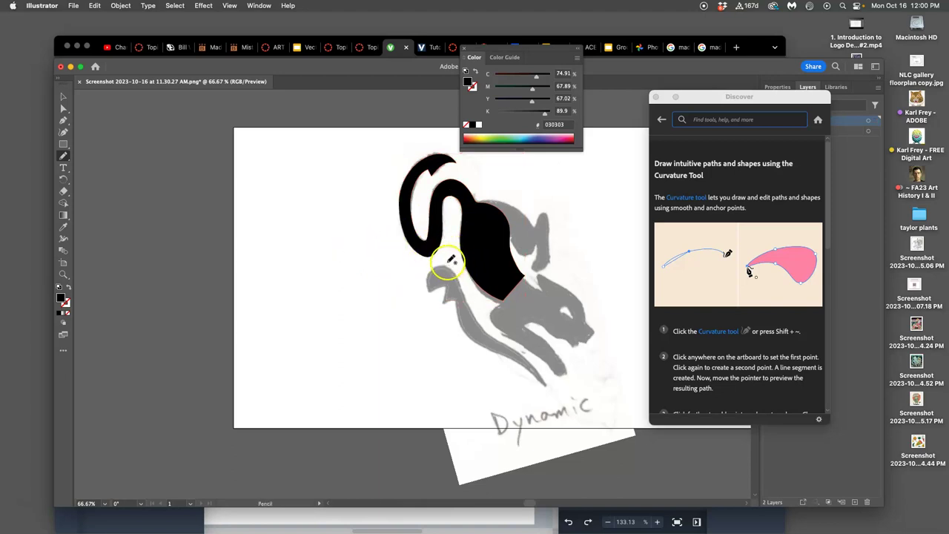
# Step: Try to outline the head and chest with the Pencil tool, starting and ending at the body shape's cut corners
pyautogui.press('super+equal')
pyautogui.press('super+equal')
pyautogui.press('super+equal')
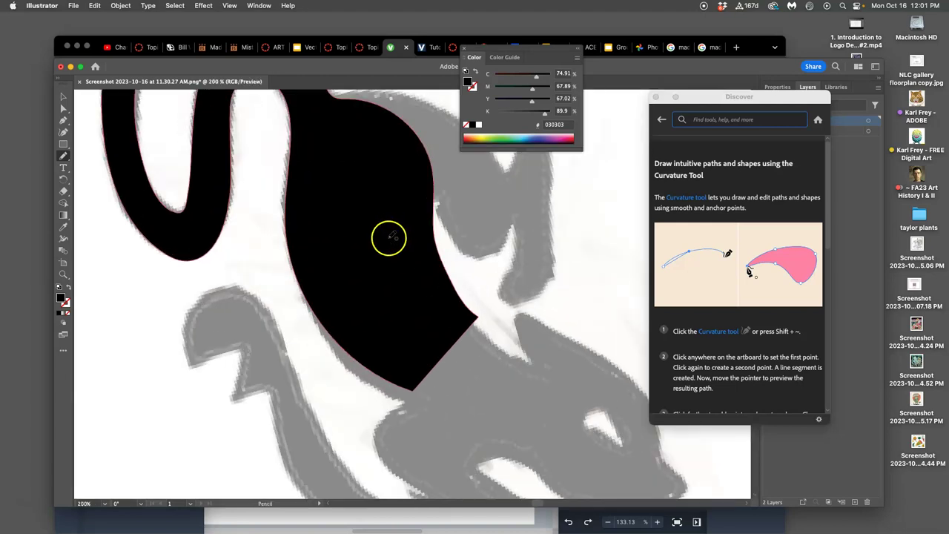
pyautogui.moveTo(349, 238); pyautogui.dragTo(447, 261)
pyautogui.scroll(5, 333, 262)
pyautogui.moveTo(429, 224)
pyautogui.mouseDown()
pyautogui.moveTo(409, 141)
pyautogui.moveTo(363, 115)
pyautogui.mouseUp()
pyautogui.moveTo(425, 275); pyautogui.dragTo(382, 163)
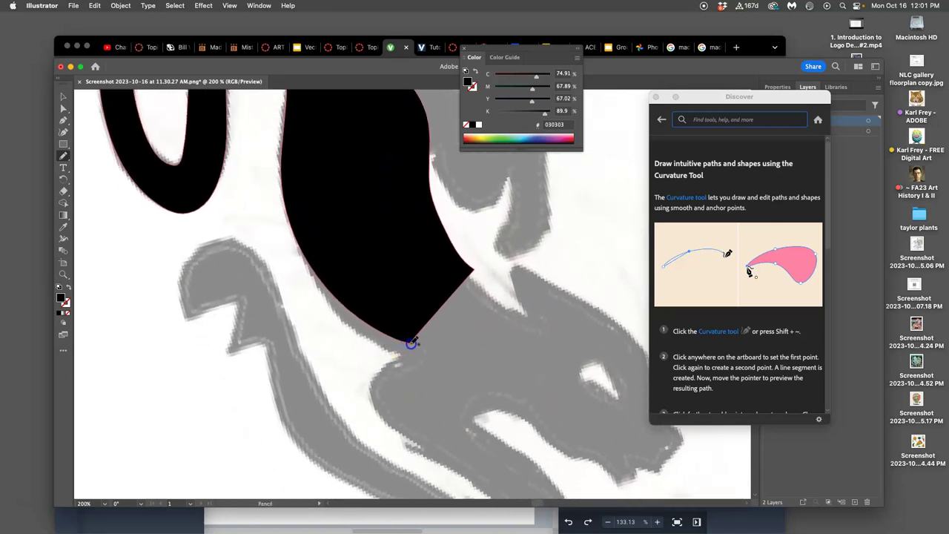
pyautogui.moveTo(379, 420); pyautogui.dragTo(472, 467)
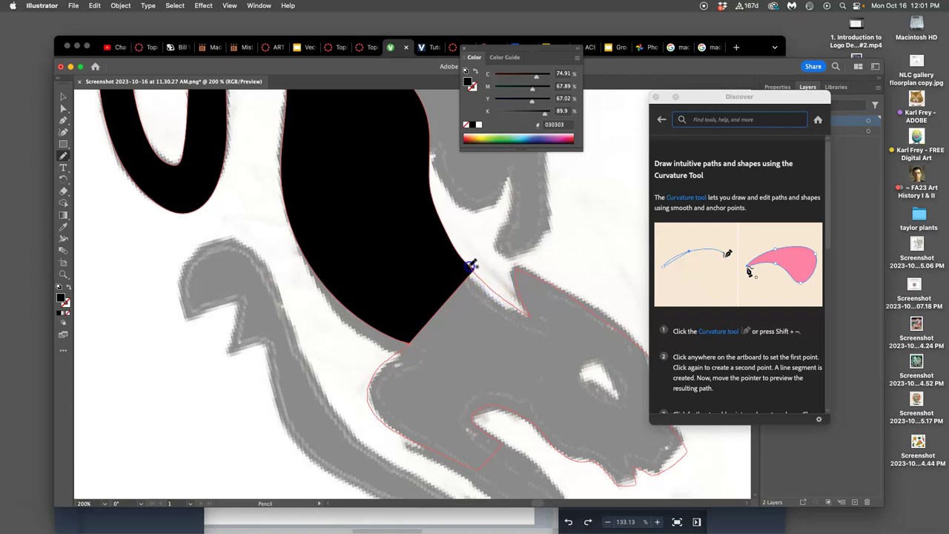
pyautogui.moveTo(465, 259)
pyautogui.mouseDown()
pyautogui.moveTo(498, 271)
pyautogui.moveTo(502, 291)
pyautogui.moveTo(440, 341)
pyautogui.mouseUp()
pyautogui.scroll(-4, 450, 307)
pyautogui.hscroll(4, 450, 307)
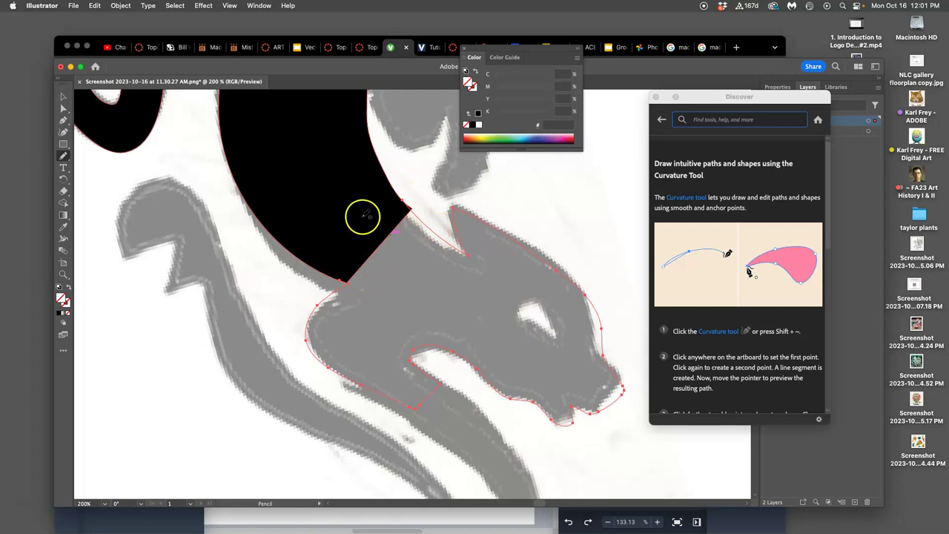
pyautogui.press('super+shift+a')
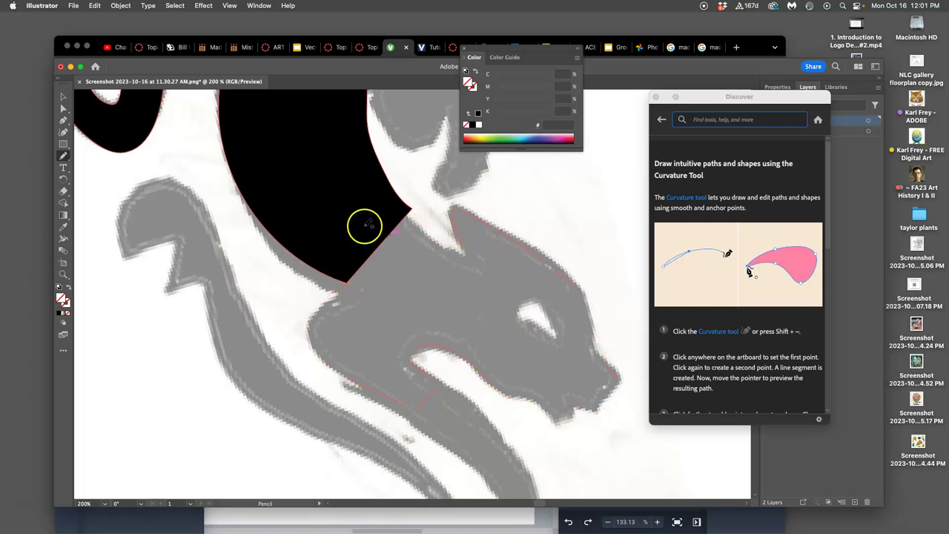
# Step: Select the black body path, extend it around the head and front leg with the Pencil tool, and refine the notch behind the ear
pyautogui.press('super')
pyautogui.click(63, 97)
pyautogui.click(265, 173)
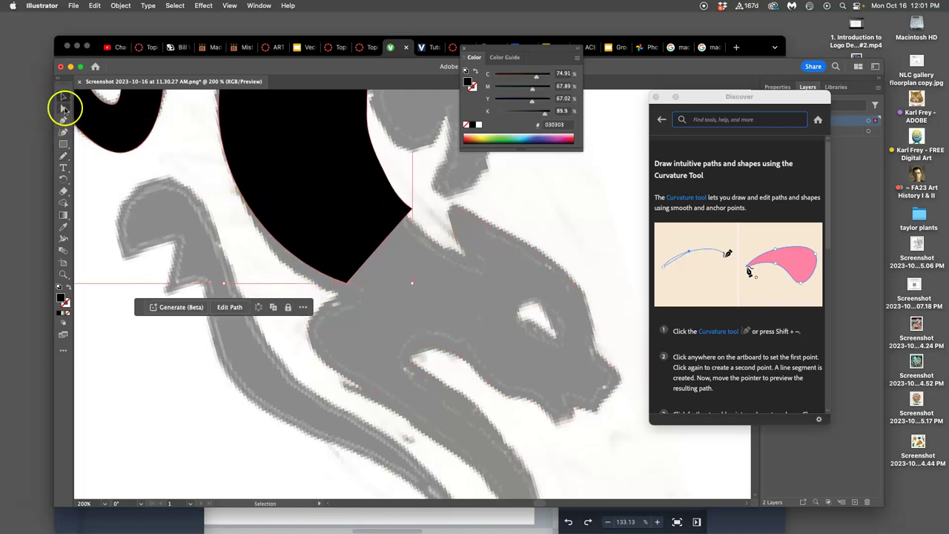
pyautogui.click(64, 108)
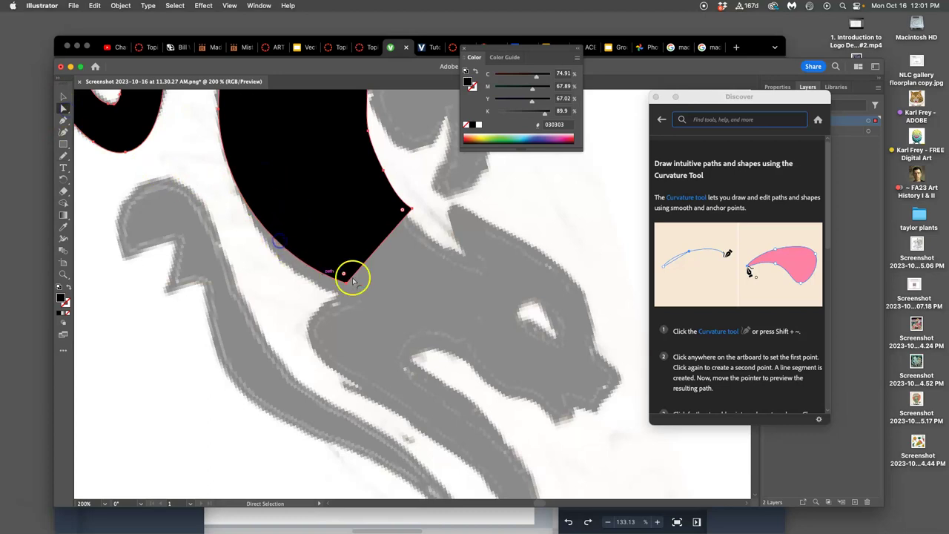
pyautogui.click(64, 156)
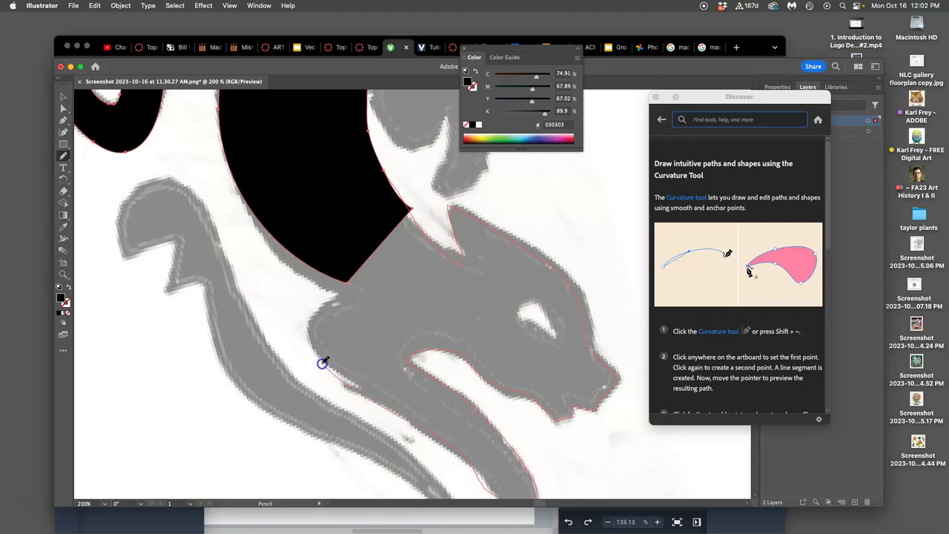
pyautogui.click(339, 279)
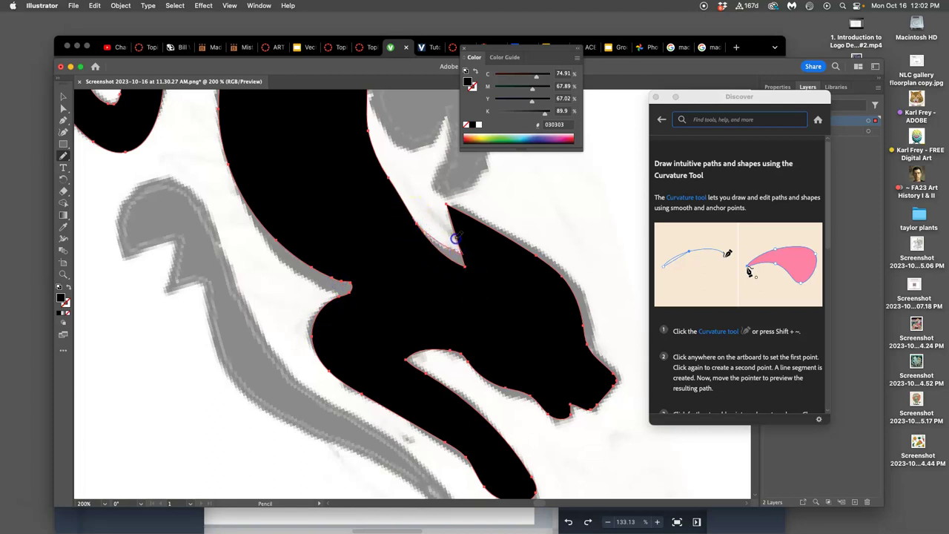
pyautogui.moveTo(455, 238); pyautogui.dragTo(453, 231)
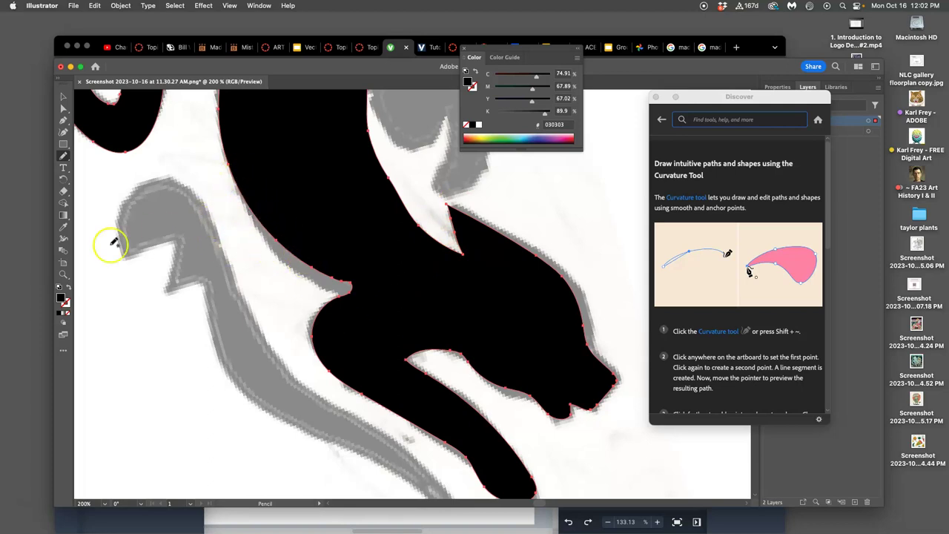
# Step: Set the outline's fill to none and redraw the back edge between the hind leg and the ear
pyautogui.click(68, 313)
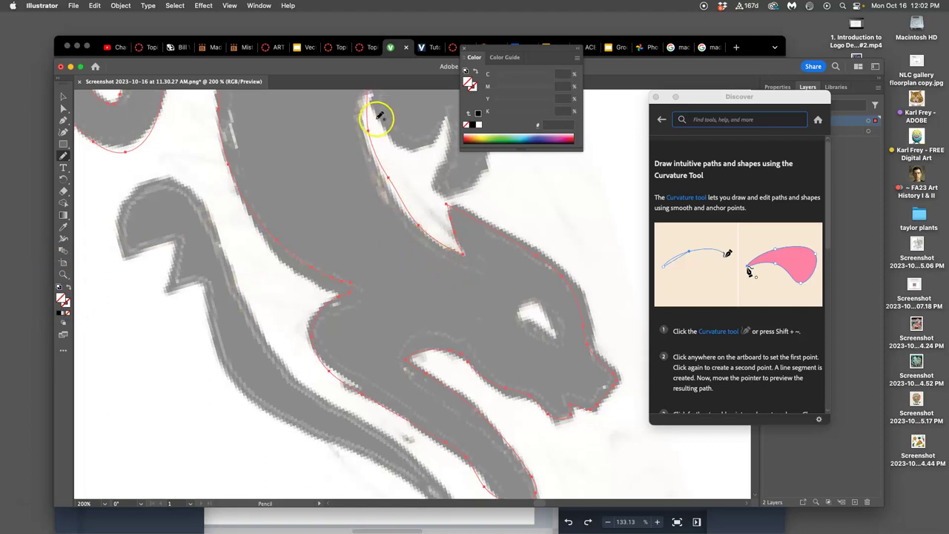
pyautogui.moveTo(405, 178); pyautogui.dragTo(338, 292)
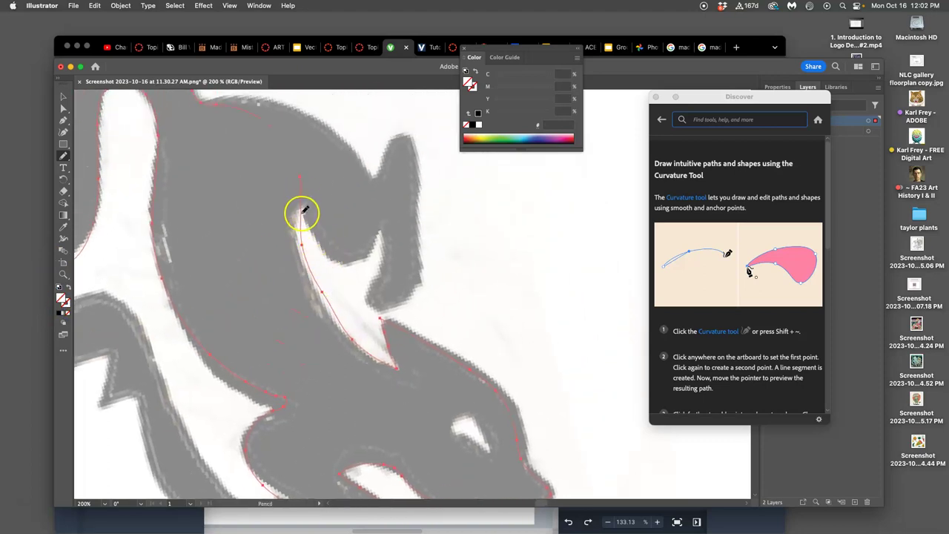
pyautogui.moveTo(304, 212); pyautogui.dragTo(304, 239)
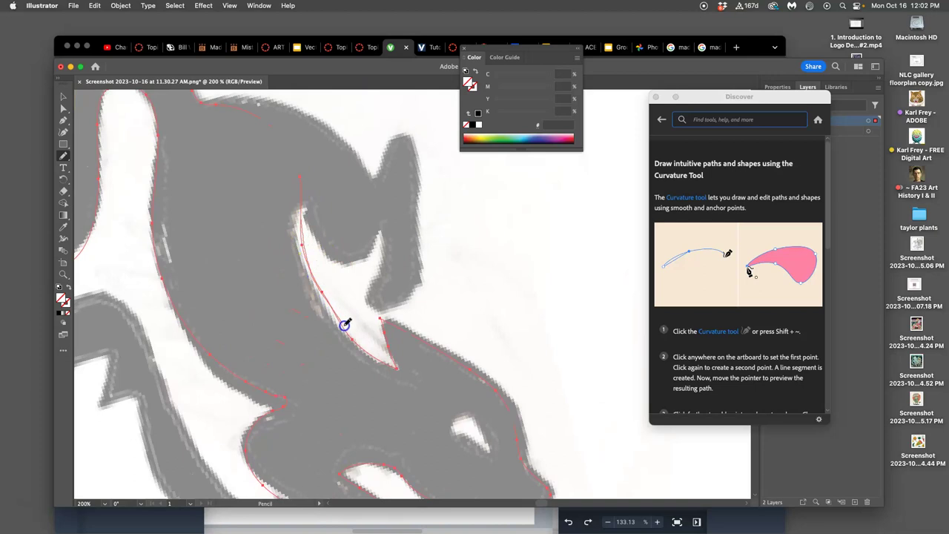
pyautogui.moveTo(393, 367); pyautogui.dragTo(396, 367)
# Step: Set the Pencil tool's fidelity one notch closer to Smooth
pyautogui.doubleClick(63, 157)
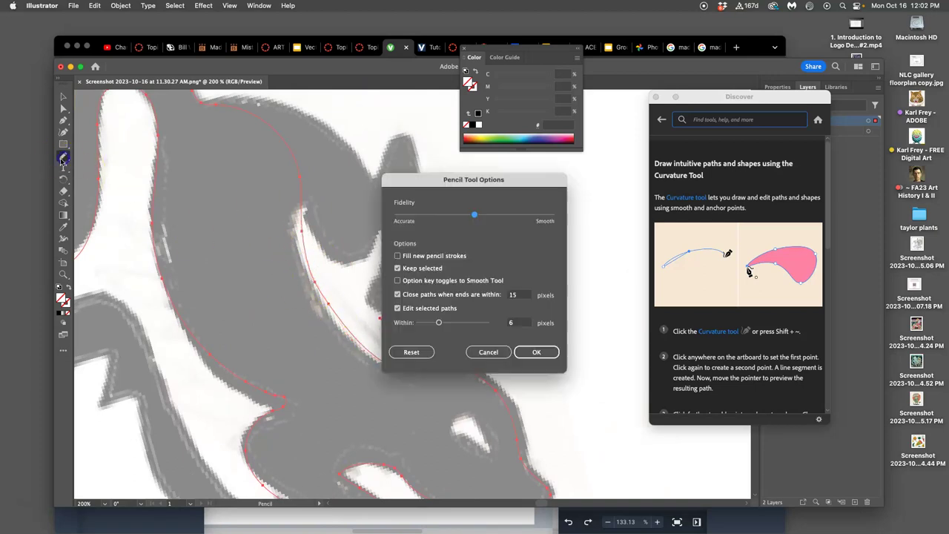
pyautogui.moveTo(528, 215); pyautogui.dragTo(474, 214)
pyautogui.click(536, 351)
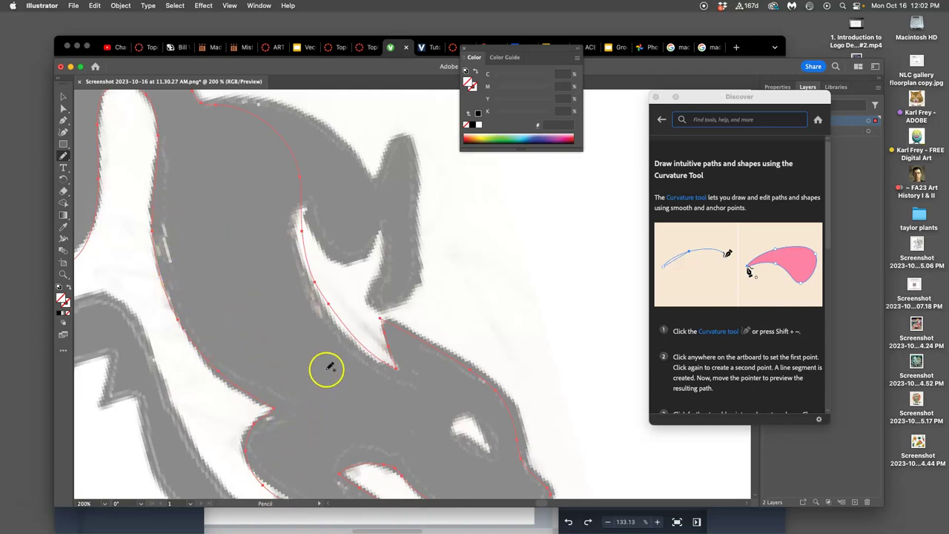
# Step: Redraw the chest and front leg edges down to the paw with the Pencil tool to follow the sketch
pyautogui.press('space')
pyautogui.moveTo(329, 337); pyautogui.dragTo(329, 170)
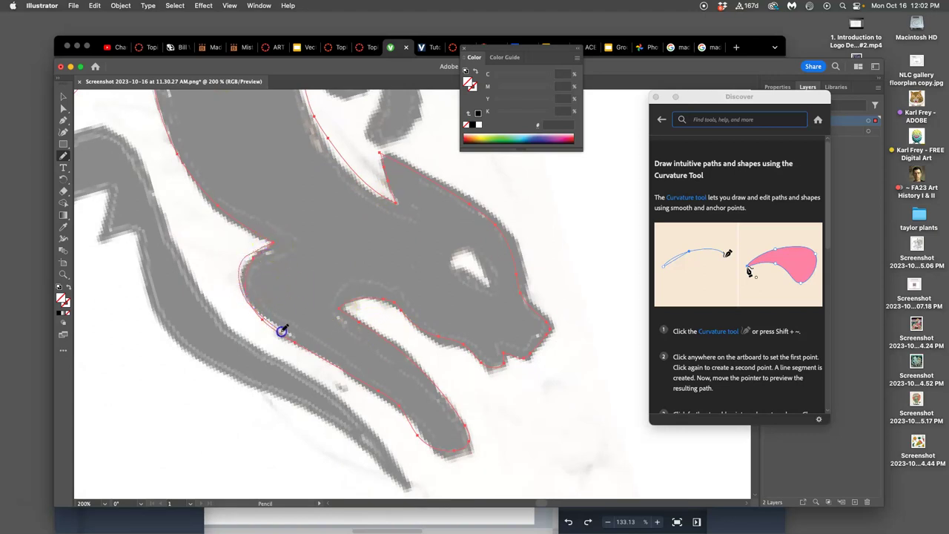
pyautogui.moveTo(314, 356); pyautogui.dragTo(318, 360)
pyautogui.click(262, 235)
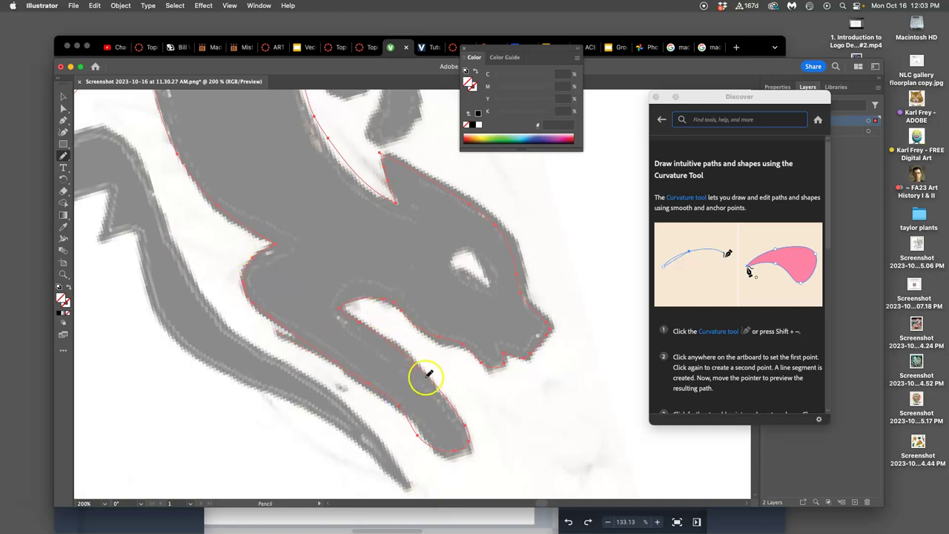
pyautogui.moveTo(370, 384); pyautogui.dragTo(370, 385)
pyautogui.moveTo(449, 402); pyautogui.dragTo(451, 386)
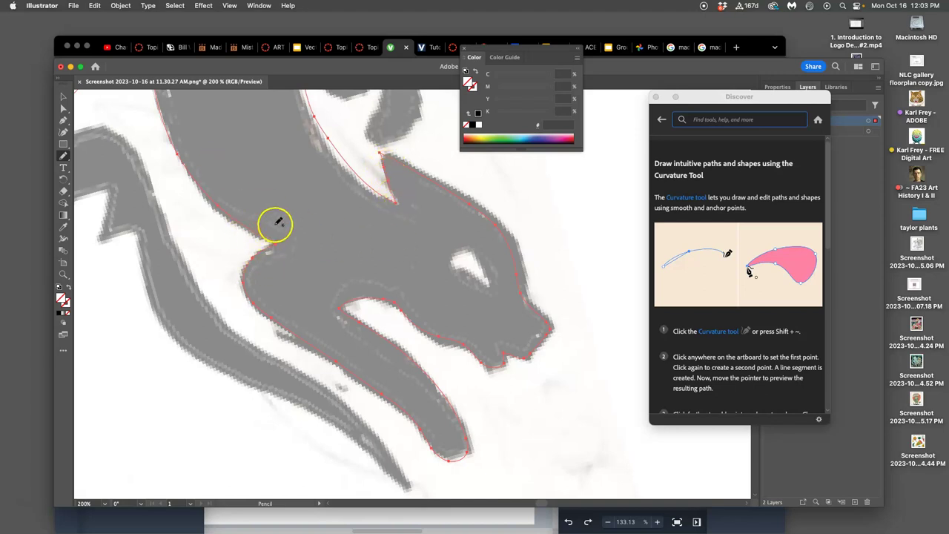
# Step: Check the Pencil tool's fidelity options and accept them
pyautogui.moveTo(279, 221)
pyautogui.mouseDown()
pyautogui.moveTo(358, 301)
pyautogui.moveTo(371, 356)
pyautogui.mouseUp()
pyautogui.moveTo(347, 228); pyautogui.dragTo(366, 266)
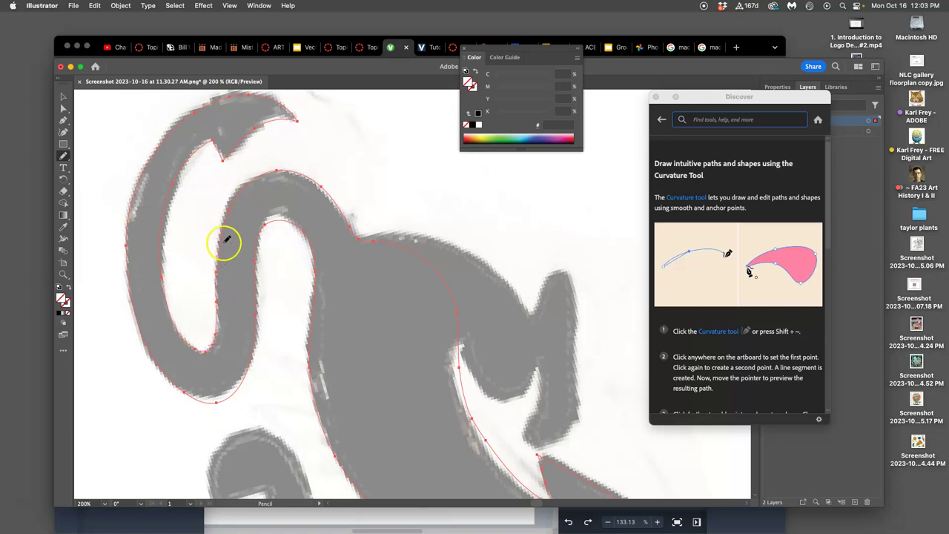
pyautogui.click(63, 156)
pyautogui.doubleClick(63, 156)
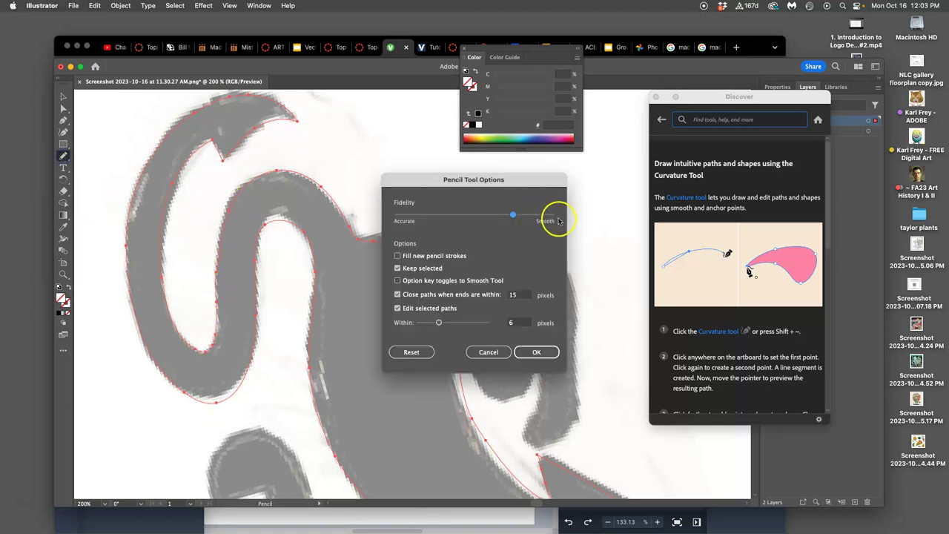
pyautogui.click(539, 351)
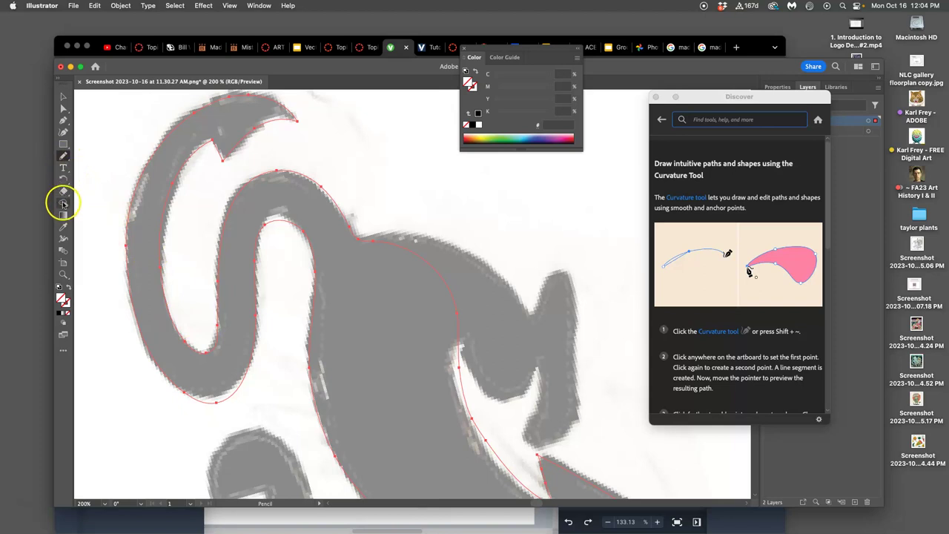
# Step: Add the Smooth tool to the toolbar and check its fidelity options without changing them
pyautogui.click(64, 350)
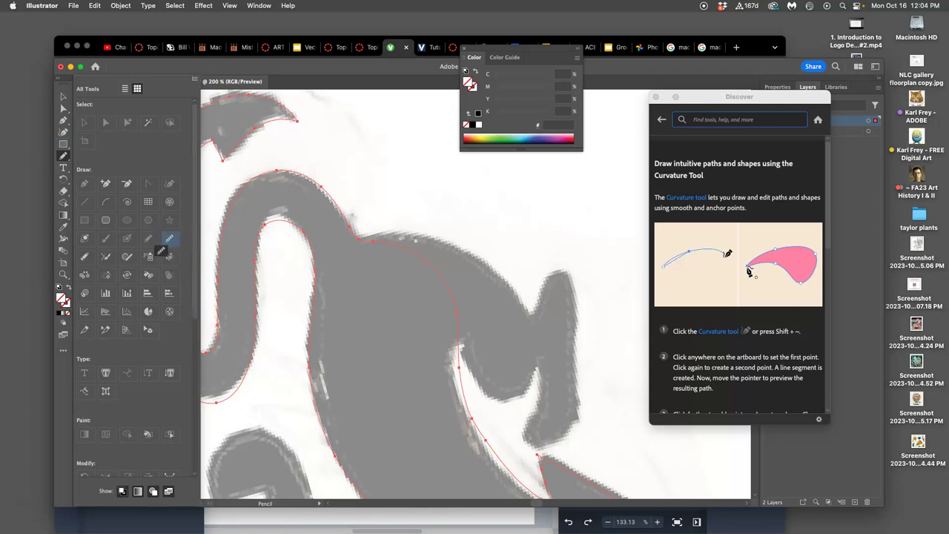
pyautogui.moveTo(84, 183); pyautogui.dragTo(65, 158)
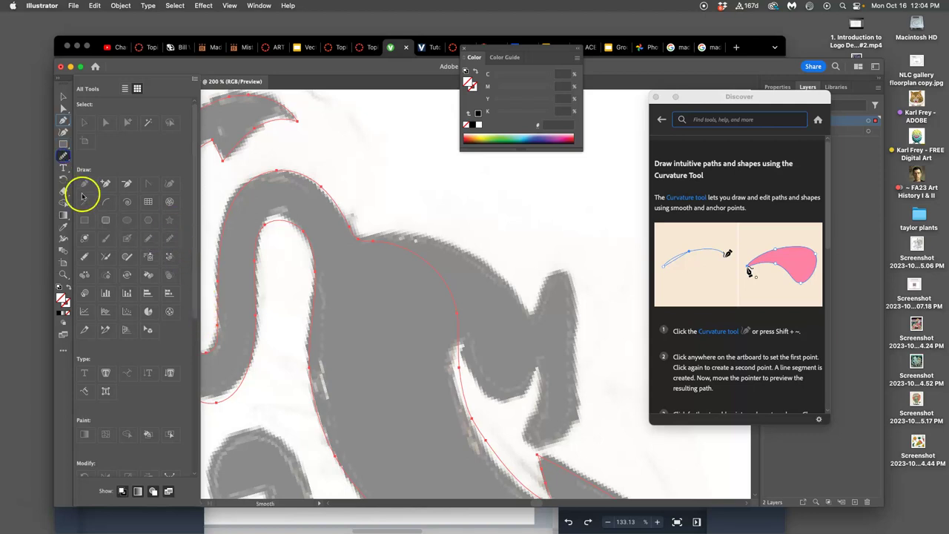
pyautogui.doubleClick(64, 157)
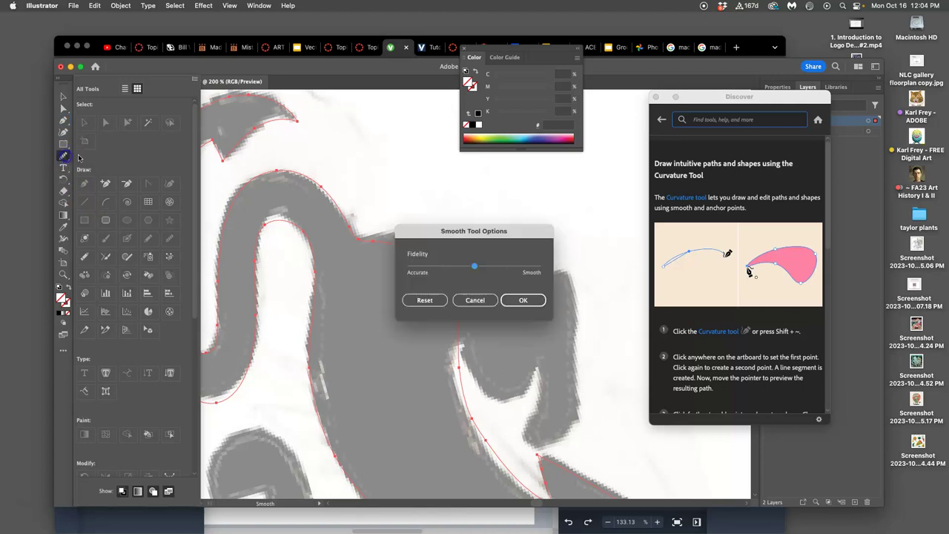
pyautogui.click(470, 301)
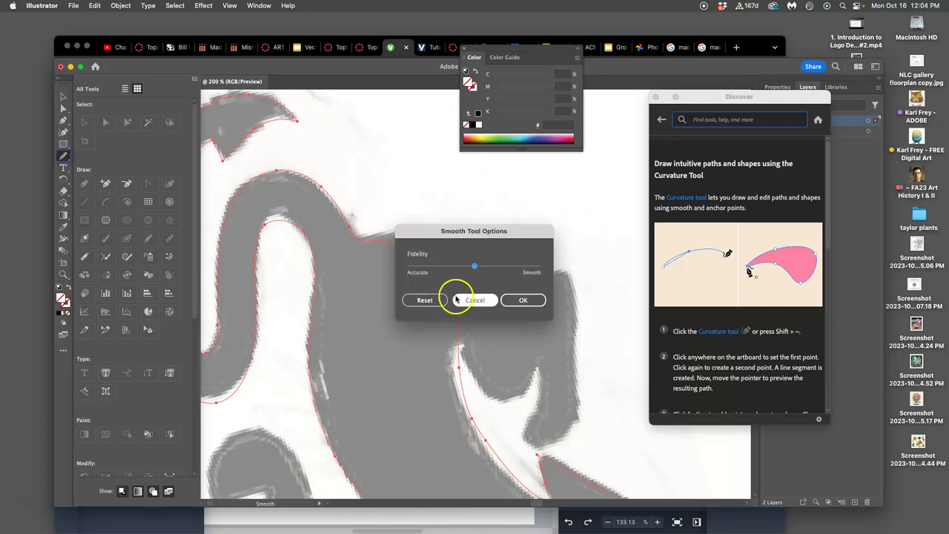
# Step: Smooth the outline along the tail's lower bend and the gap between tail and body with the Smooth tool
pyautogui.click(64, 157)
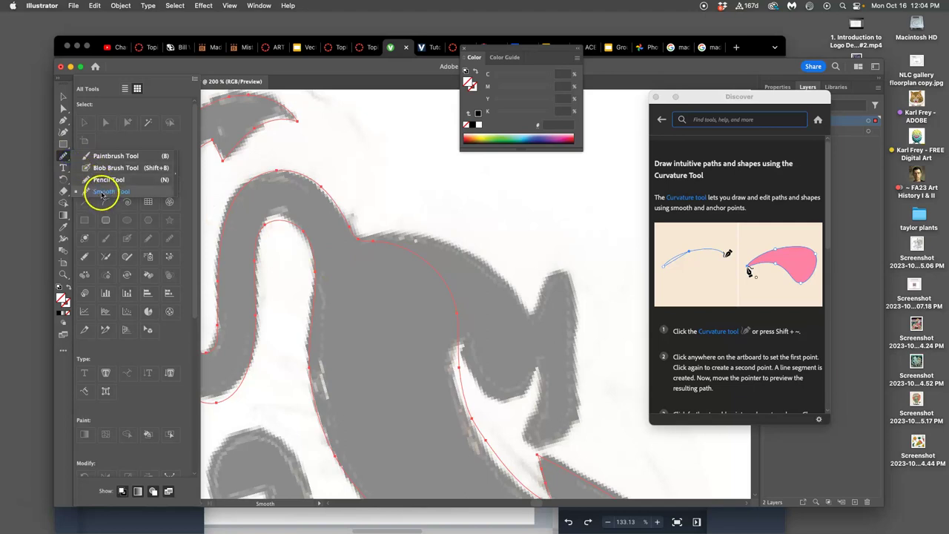
pyautogui.click(170, 240)
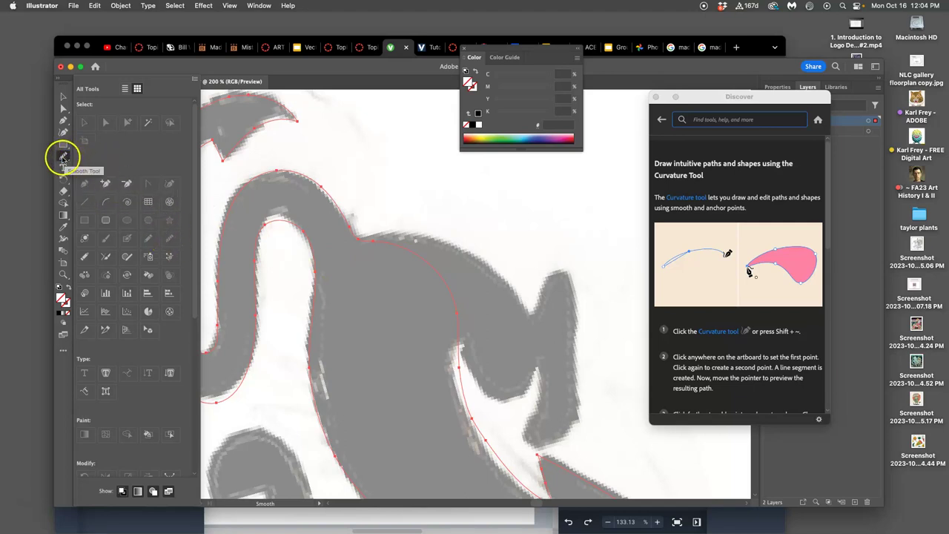
pyautogui.click(65, 157)
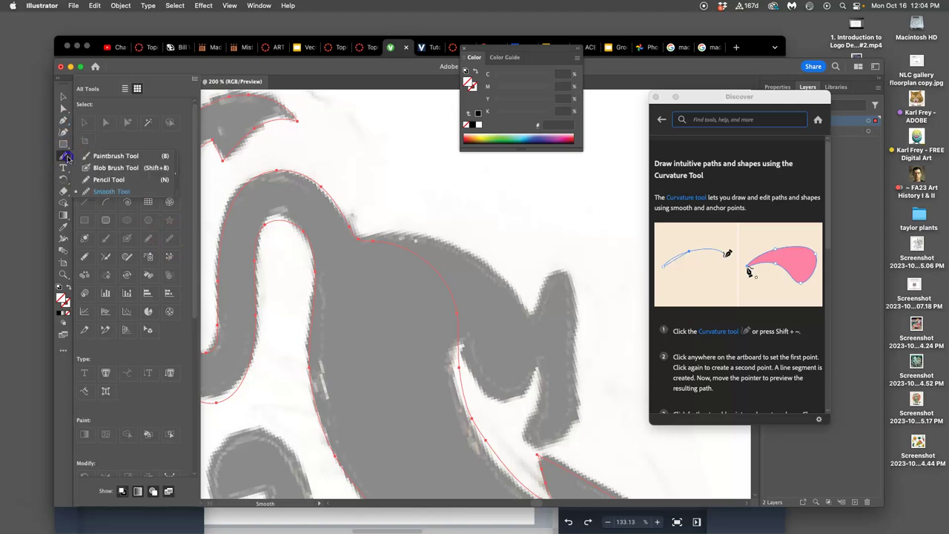
pyautogui.click(103, 179)
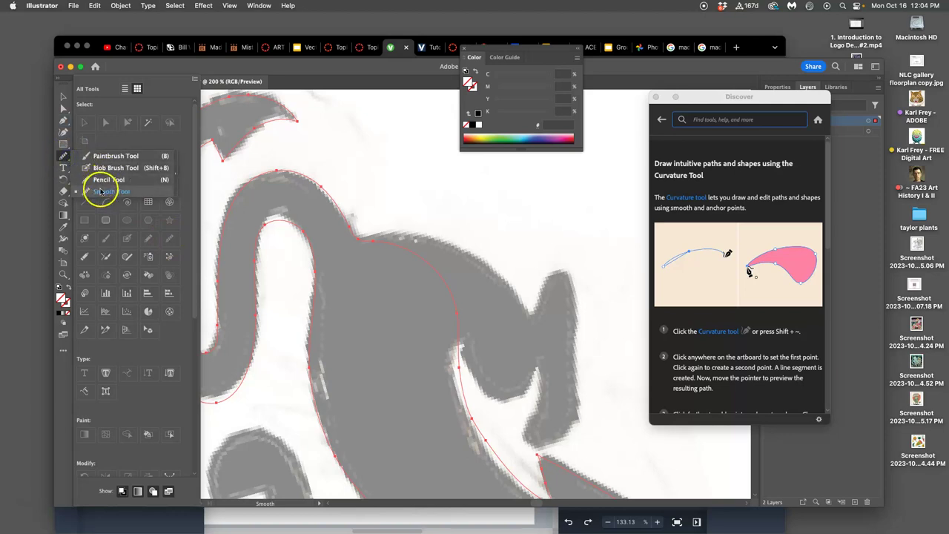
pyautogui.click(100, 191)
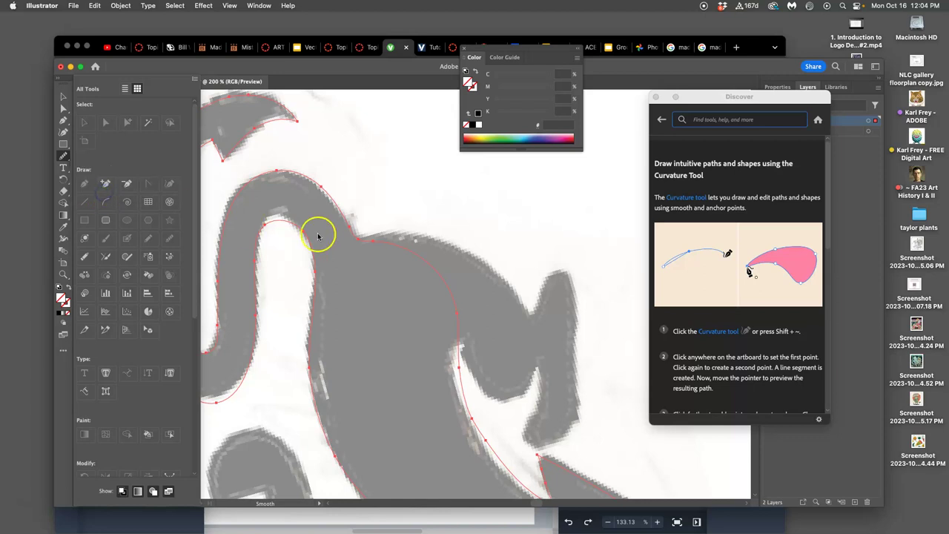
pyautogui.moveTo(255, 268)
pyautogui.mouseDown()
pyautogui.moveTo(255, 241)
pyautogui.moveTo(257, 275)
pyautogui.mouseUp()
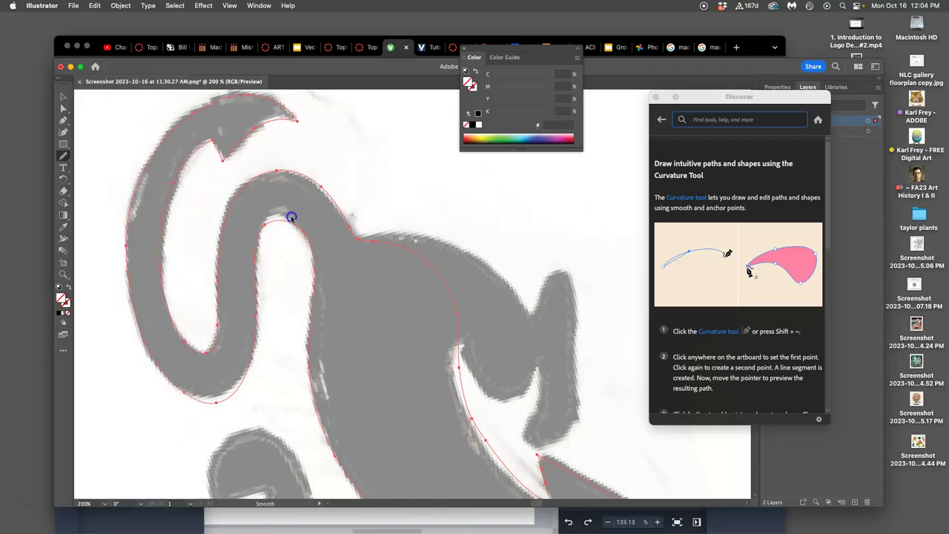
pyautogui.moveTo(315, 258); pyautogui.dragTo(313, 264)
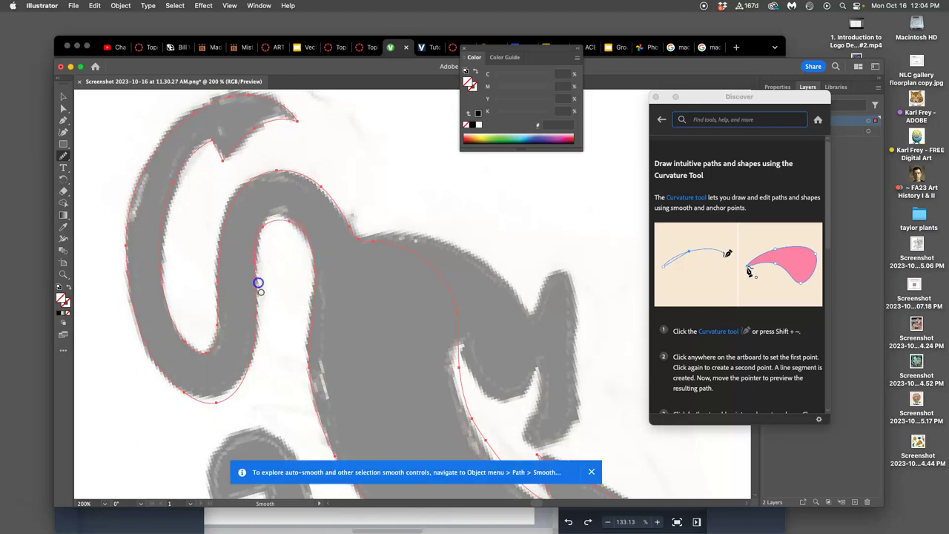
pyautogui.moveTo(259, 279)
pyautogui.mouseDown()
pyautogui.moveTo(263, 316)
pyautogui.moveTo(240, 341)
pyautogui.moveTo(240, 374)
pyautogui.moveTo(177, 385)
pyautogui.mouseUp()
pyautogui.moveTo(258, 340); pyautogui.dragTo(262, 365)
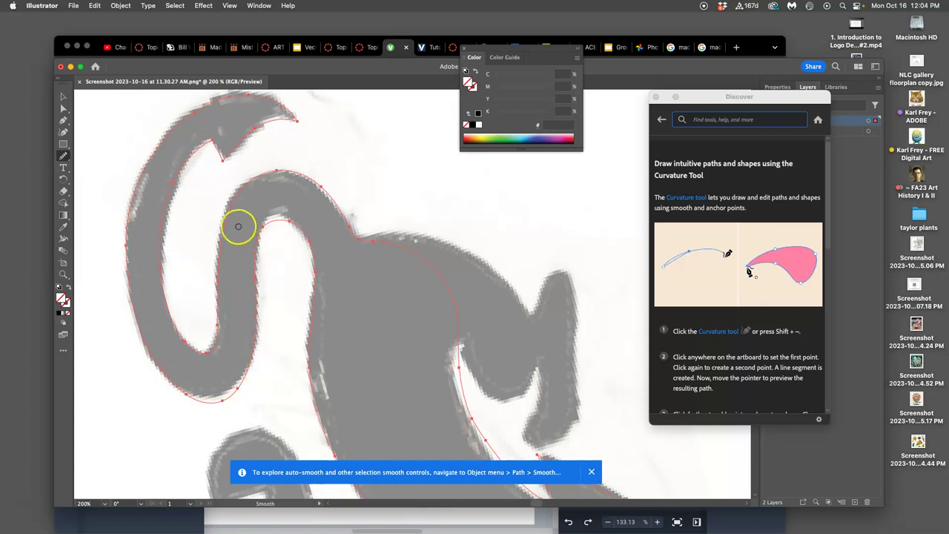
pyautogui.moveTo(237, 226); pyautogui.dragTo(200, 353)
# Step: Apply the Smooth path command to the whole outline at 22%
pyautogui.moveTo(225, 250)
pyautogui.mouseDown()
pyautogui.moveTo(233, 298)
pyautogui.moveTo(246, 215)
pyautogui.moveTo(214, 199)
pyautogui.moveTo(307, 208)
pyautogui.moveTo(423, 280)
pyautogui.moveTo(404, 263)
pyautogui.moveTo(377, 305)
pyautogui.moveTo(318, 307)
pyautogui.moveTo(354, 325)
pyautogui.moveTo(340, 268)
pyautogui.moveTo(281, 263)
pyautogui.moveTo(295, 278)
pyautogui.moveTo(233, 211)
pyautogui.moveTo(141, 21)
pyautogui.mouseUp()
pyautogui.press('space')
pyautogui.click(121, 6)
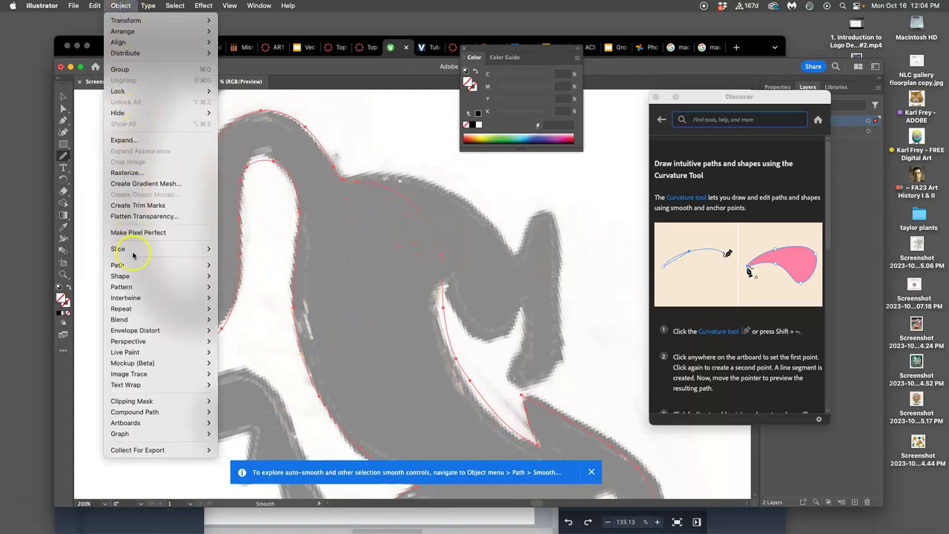
pyautogui.moveTo(131, 266)
pyautogui.click(241, 341)
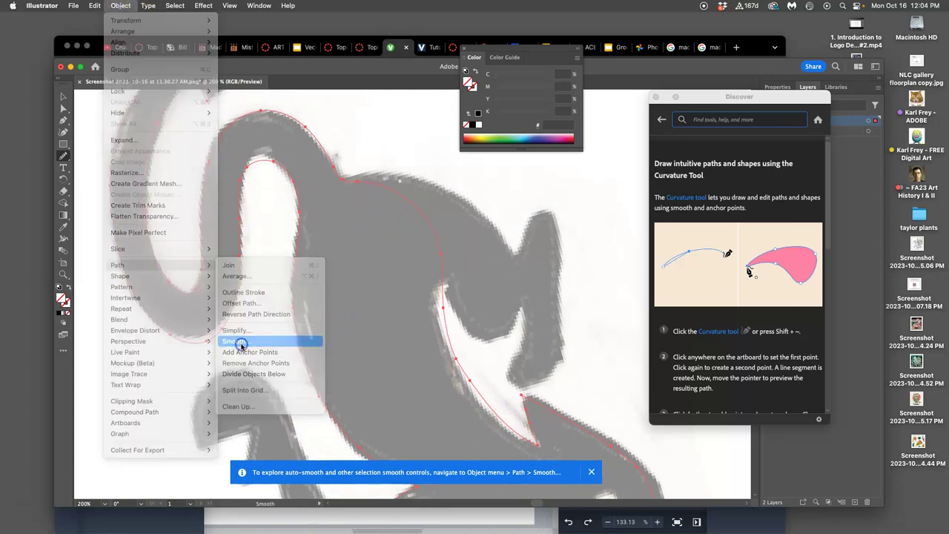
pyautogui.moveTo(388, 307)
pyautogui.mouseDown()
pyautogui.moveTo(417, 309)
pyautogui.moveTo(390, 308)
pyautogui.moveTo(399, 309)
pyautogui.mouseUp()
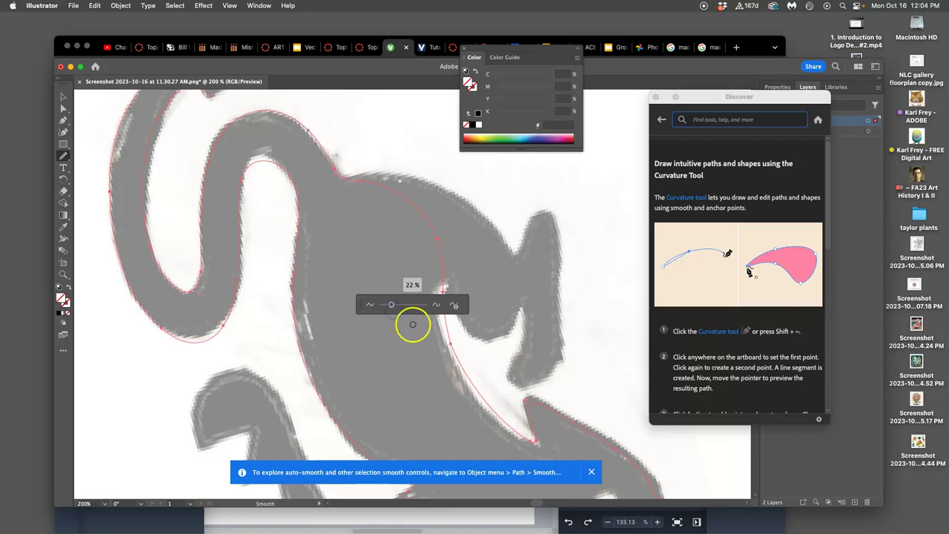
# Step: Clean up the inner edge of the tail tip beside the barb with the Smooth and Pencil tools
pyautogui.press('super+minus')
pyautogui.press('super+minus')
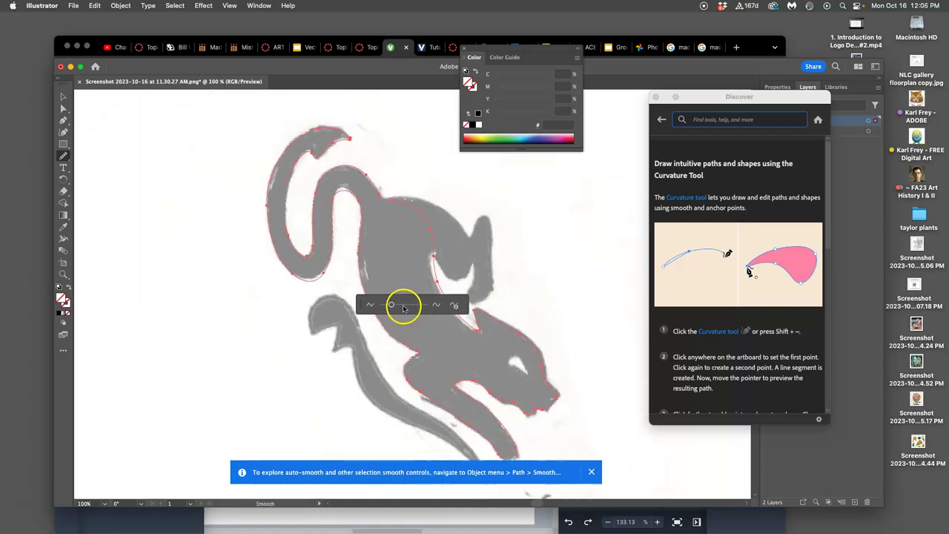
pyautogui.moveTo(423, 226); pyautogui.dragTo(404, 229)
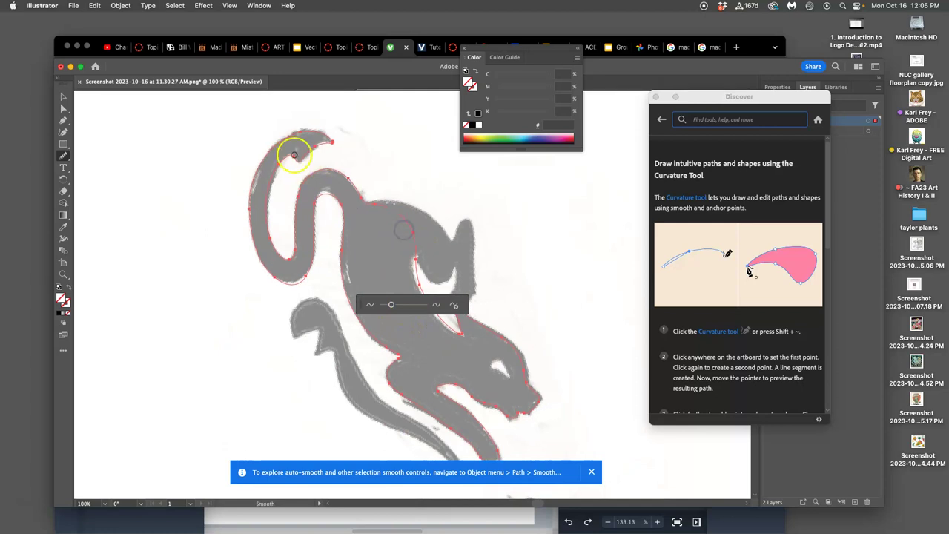
pyautogui.press('super+equal')
pyautogui.press('super+equal')
pyautogui.press('super+equal')
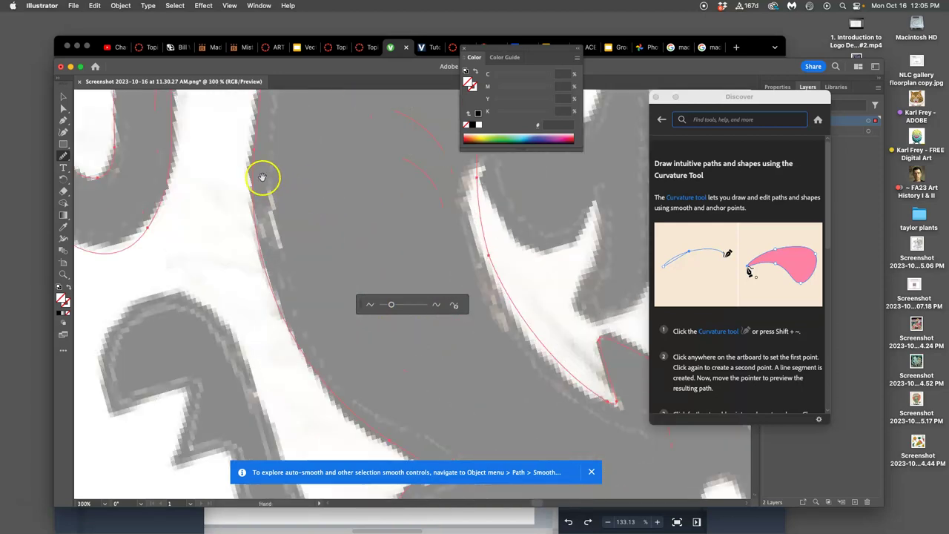
pyautogui.moveTo(256, 172); pyautogui.dragTo(286, 224)
pyautogui.click(260, 272)
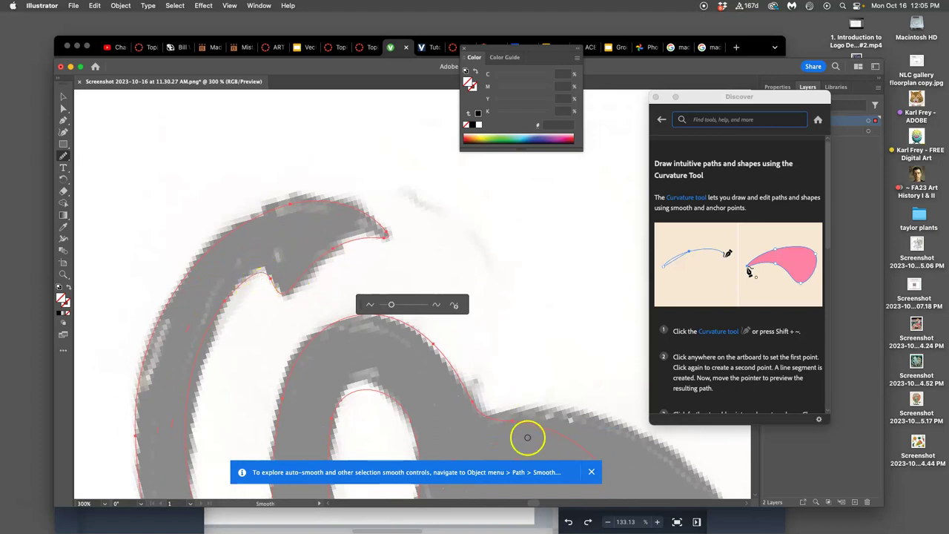
pyautogui.click(63, 156)
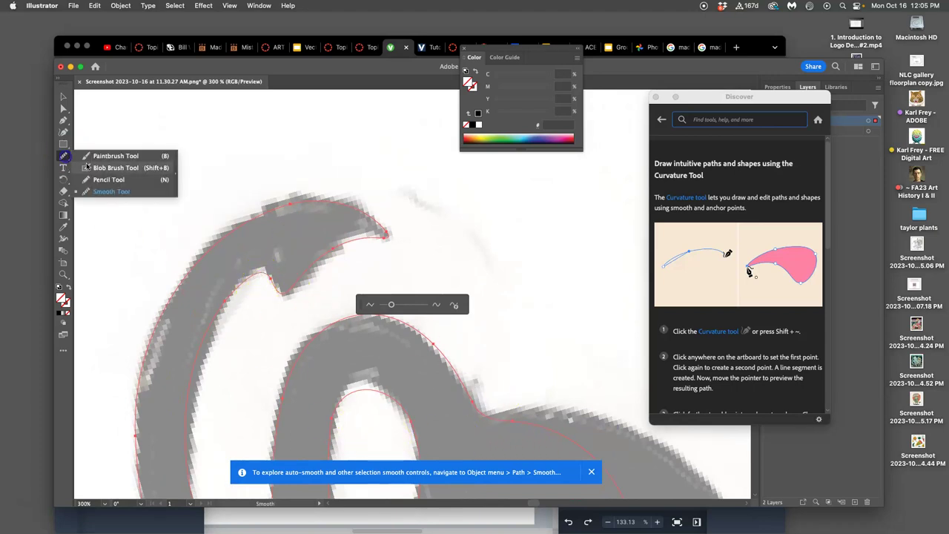
pyautogui.click(96, 179)
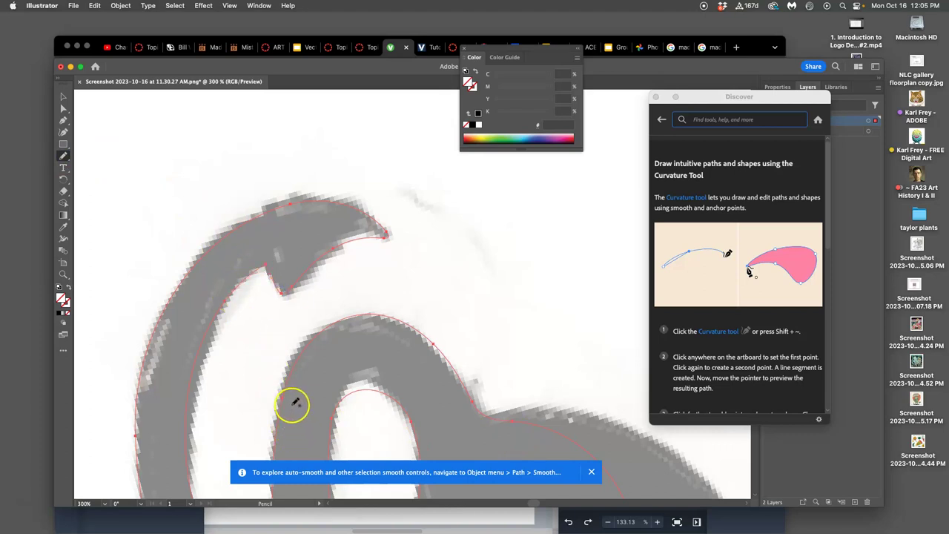
# Step: Fill the outline with black and view the whole silhouette against the sketch
pyautogui.click(58, 312)
pyautogui.press('super+minus')
pyautogui.press('super+minus')
pyautogui.press('super+minus')
pyautogui.press('super+minus')
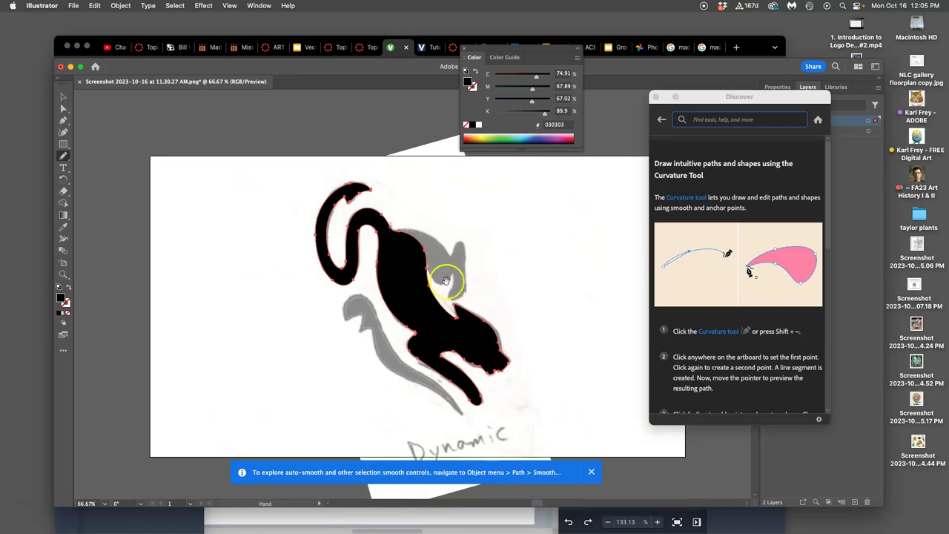
pyautogui.hscroll(5, 415, 274)
pyautogui.scroll(-2, 415, 275)
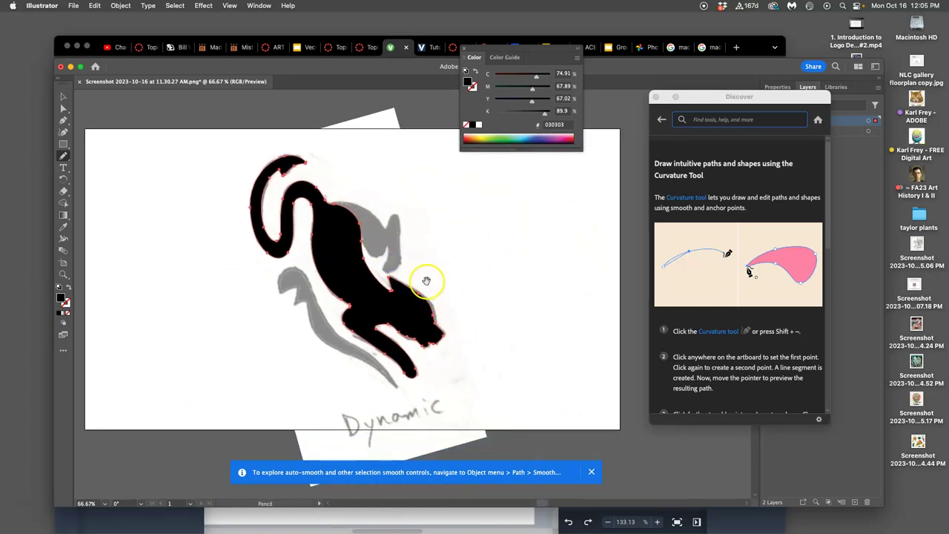
# Step: Extend the body outline around the hind leg and its foot with the Pencil tool, joining it at the tail base
pyautogui.press('super+plus')
pyautogui.press('super+plus')
pyautogui.press('super+plus')
pyautogui.moveTo(425, 292); pyautogui.dragTo(321, 299)
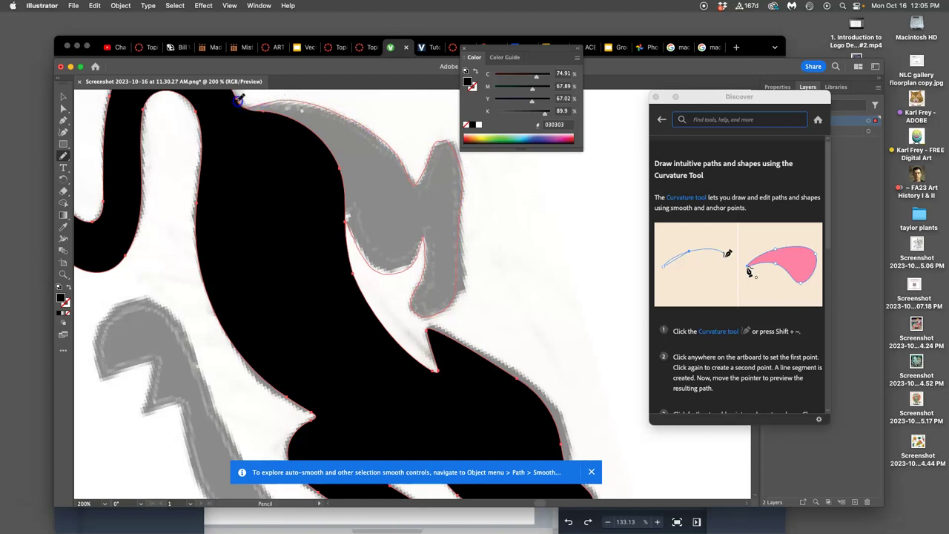
pyautogui.moveTo(238, 101); pyautogui.dragTo(241, 104)
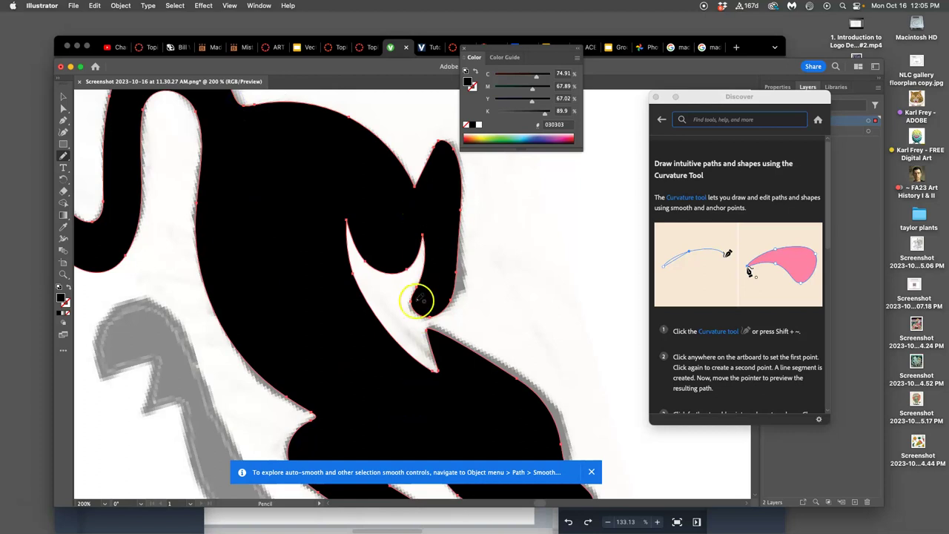
# Step: Set the fill to none and redraw the hind leg's inner and outer edges and the back edge down to the ear
pyautogui.click(68, 312)
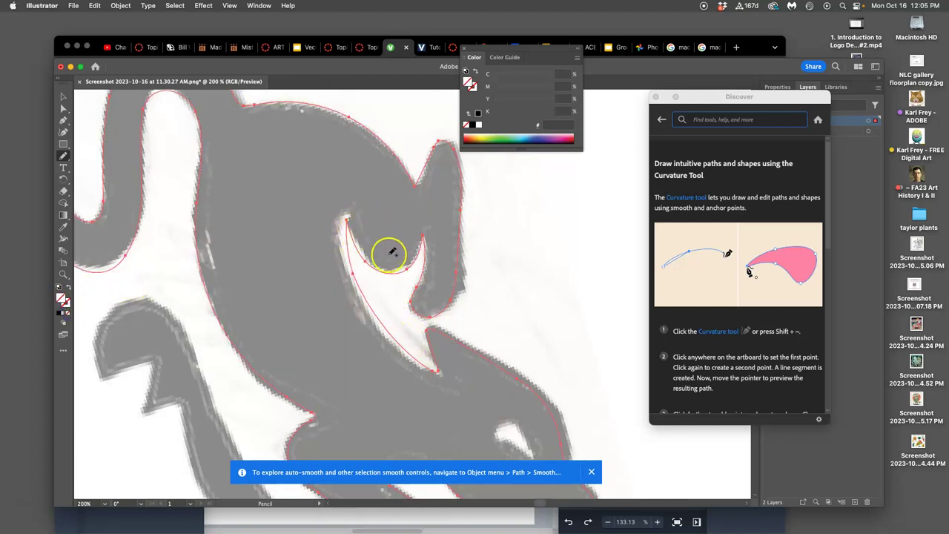
pyautogui.moveTo(420, 227)
pyautogui.mouseDown()
pyautogui.moveTo(402, 292)
pyautogui.moveTo(356, 210)
pyautogui.mouseUp()
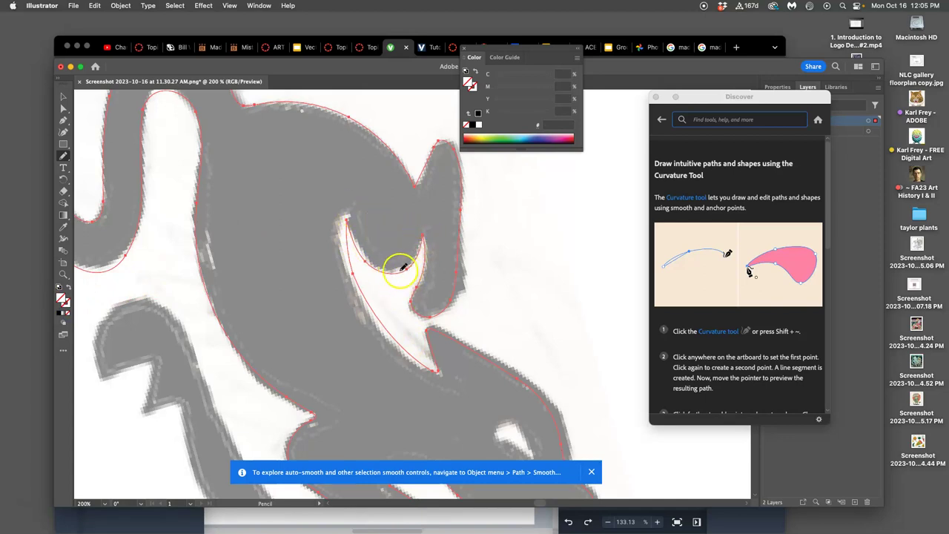
pyautogui.moveTo(404, 267)
pyautogui.mouseDown()
pyautogui.moveTo(361, 235)
pyautogui.moveTo(367, 257)
pyautogui.mouseUp()
pyautogui.moveTo(437, 369); pyautogui.dragTo(439, 371)
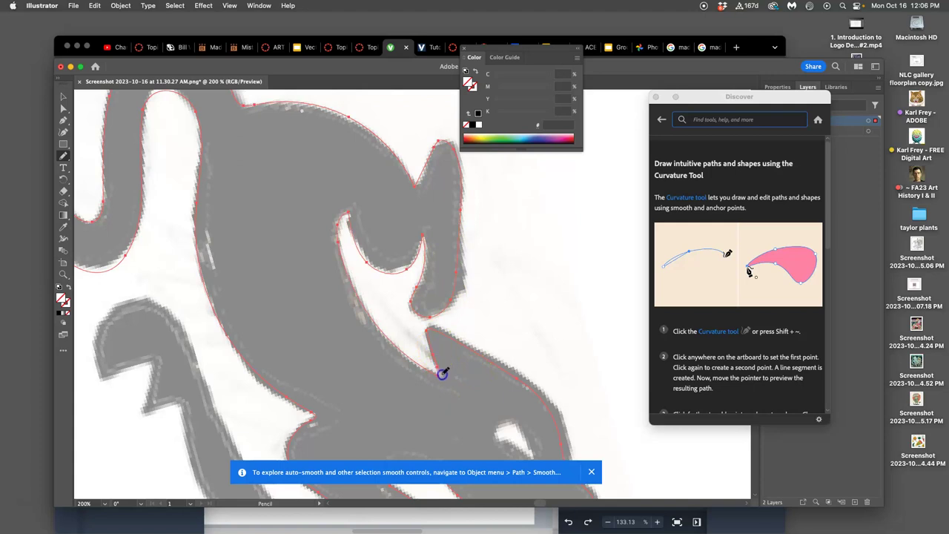
pyautogui.moveTo(436, 372); pyautogui.dragTo(442, 374)
pyautogui.moveTo(453, 145); pyautogui.dragTo(460, 178)
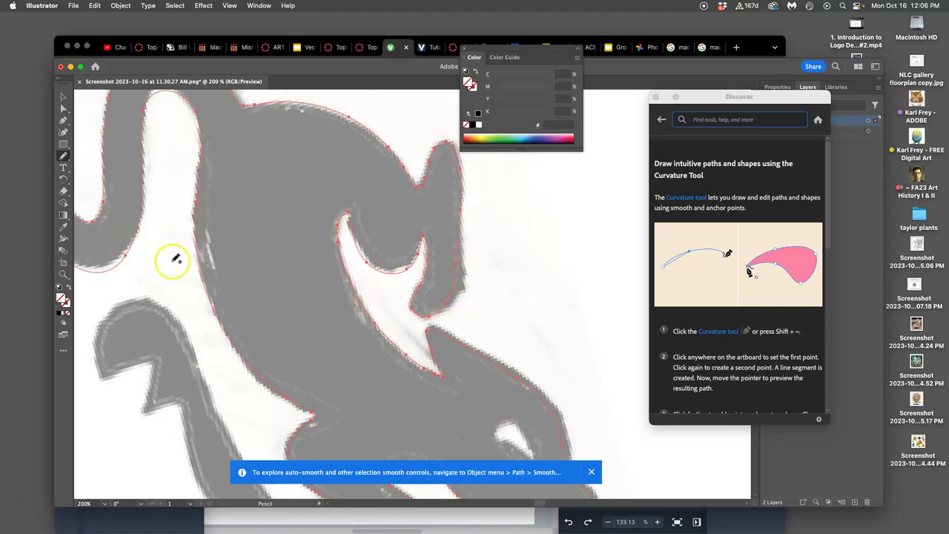
# Step: Fill the completed body outline with black and view the full figure
pyautogui.moveTo(248, 239)
pyautogui.mouseDown()
pyautogui.moveTo(449, 339)
pyautogui.moveTo(451, 386)
pyautogui.moveTo(420, 345)
pyautogui.moveTo(326, 294)
pyautogui.moveTo(261, 242)
pyautogui.moveTo(282, 205)
pyautogui.moveTo(221, 200)
pyautogui.mouseUp()
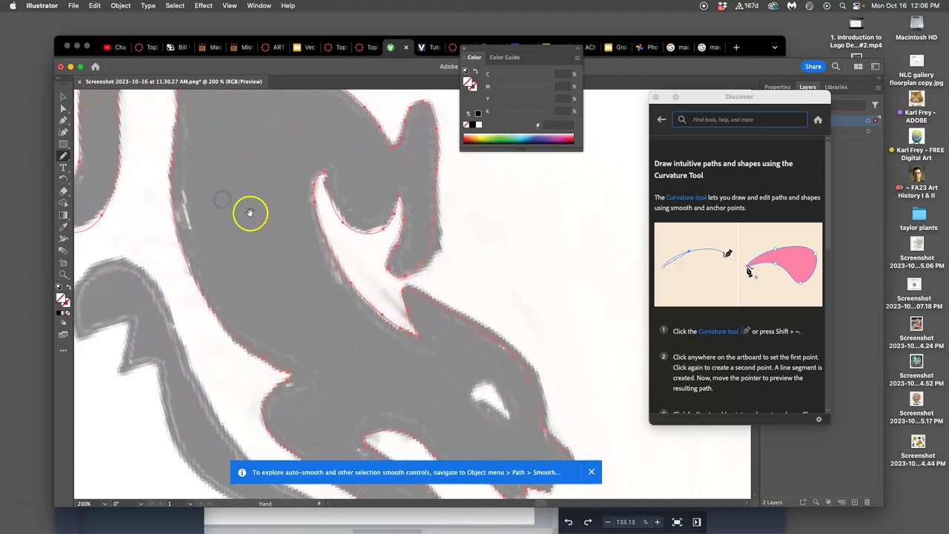
pyautogui.moveTo(299, 254)
pyautogui.mouseDown()
pyautogui.moveTo(313, 203)
pyautogui.moveTo(307, 155)
pyautogui.moveTo(269, 100)
pyautogui.mouseUp()
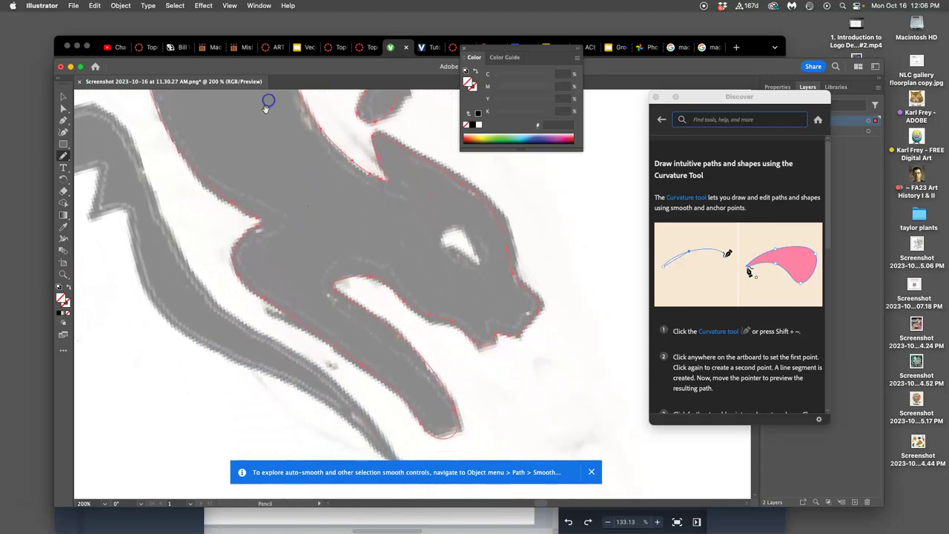
pyautogui.click(59, 313)
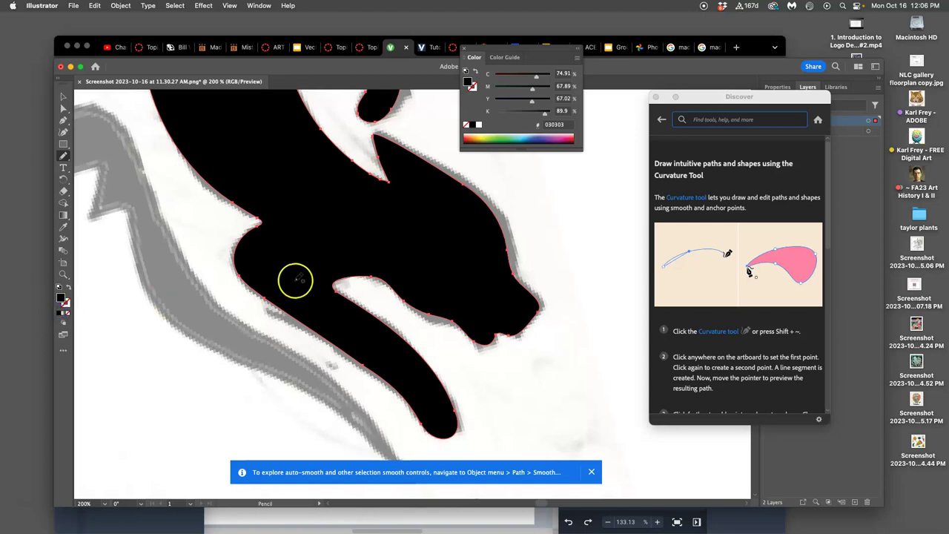
pyautogui.press('super+minus')
pyautogui.press('super+minus')
pyautogui.press('super+minus')
pyautogui.press('space')
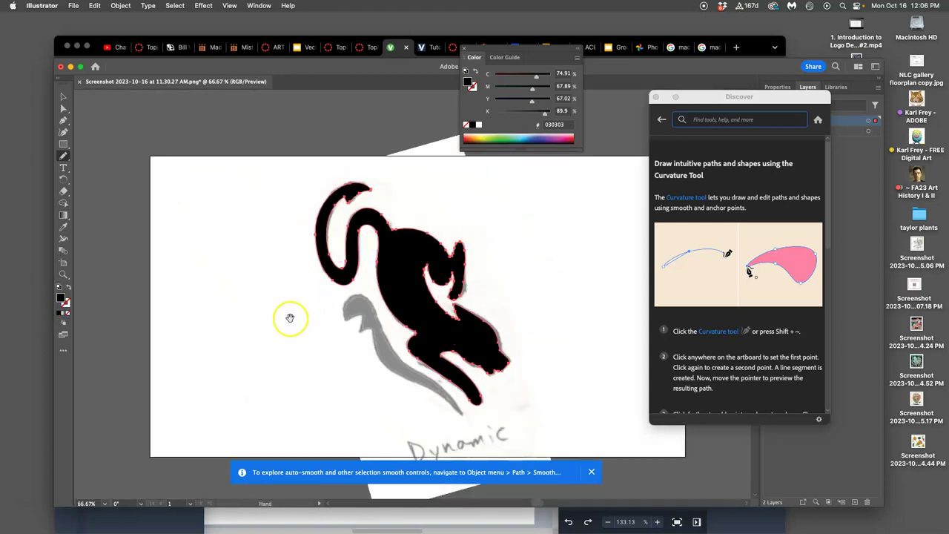
# Step: Deselect the silhouette and close the Discover help window
pyautogui.press('super+shift+a')
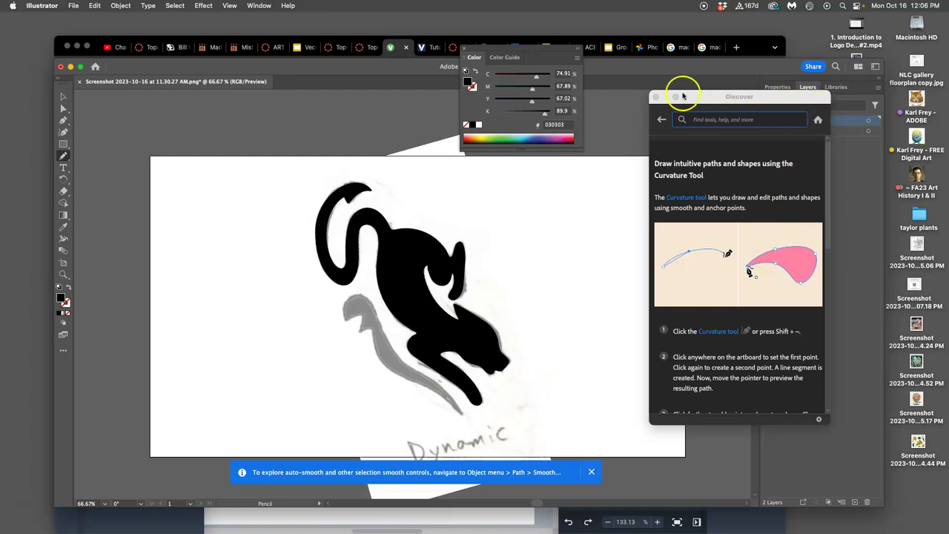
pyautogui.moveTo(695, 96); pyautogui.dragTo(645, 205)
pyautogui.click(604, 202)
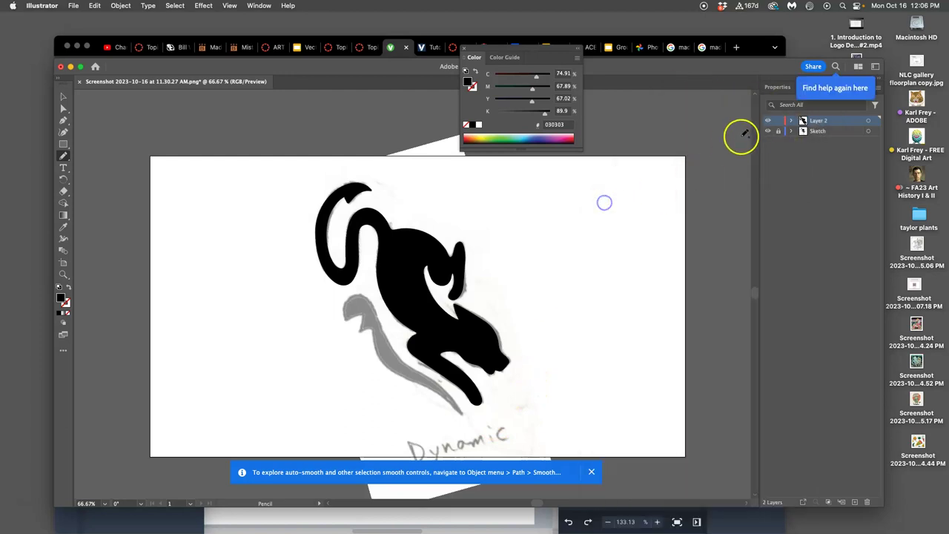
# Step: Hide the Sketch layer to check the black silhouette on its own, and show the layer again
pyautogui.click(768, 131)
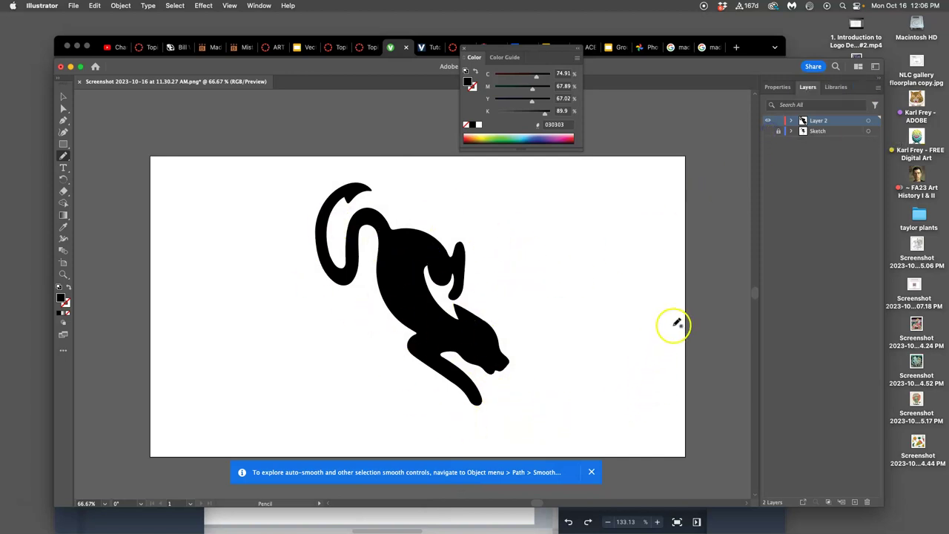
pyautogui.click(768, 132)
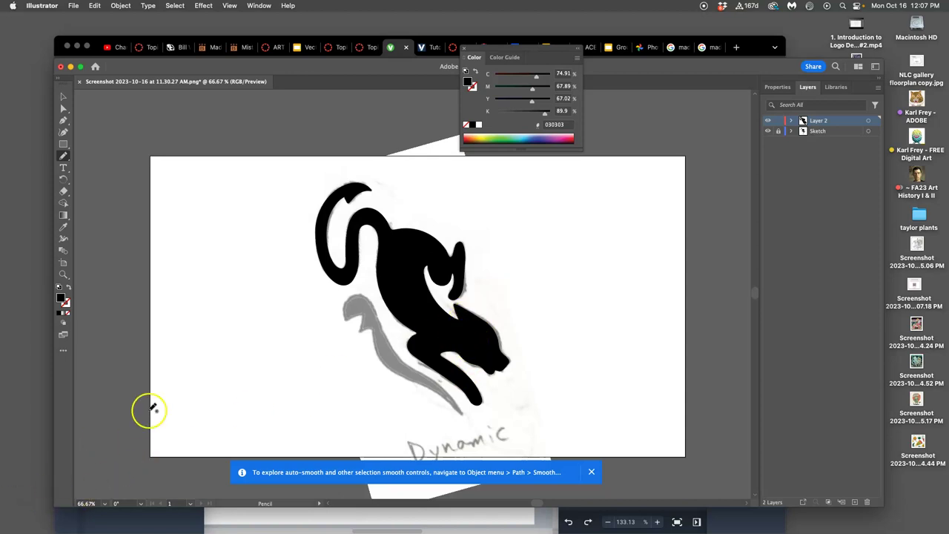
# Step: Save a local Illustrator 2020 .ai file to the Desktop, named with FA23, the student's name, Assign 4, the client's name and Logo Vector
pyautogui.click(74, 6)
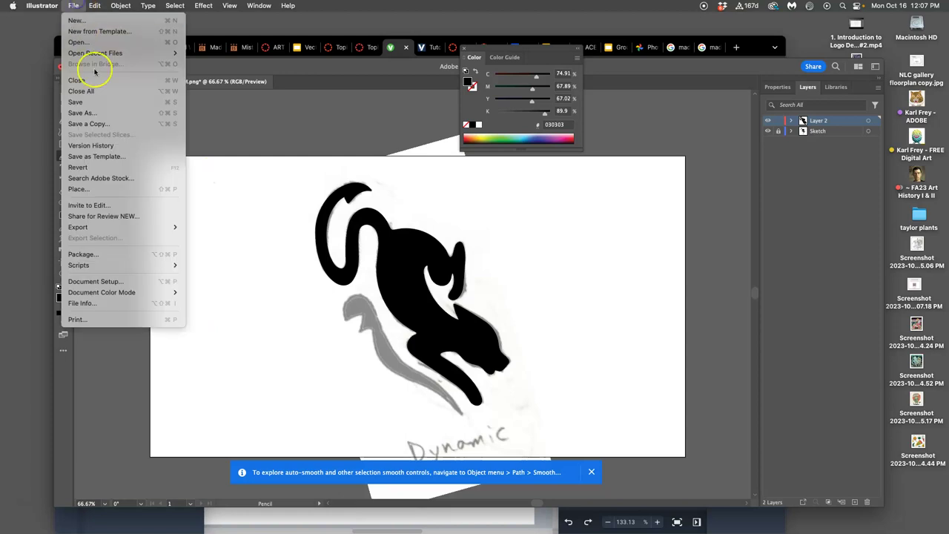
pyautogui.click(106, 114)
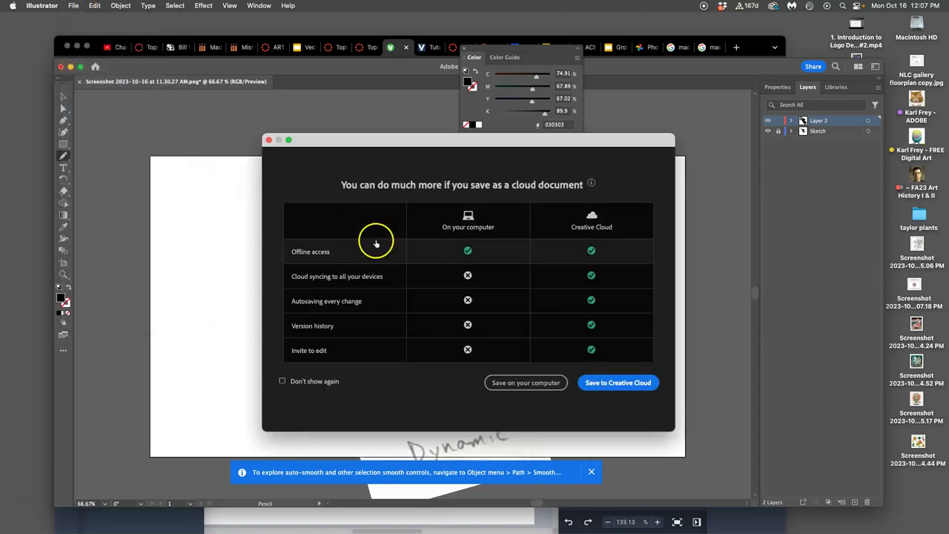
pyautogui.click(553, 383)
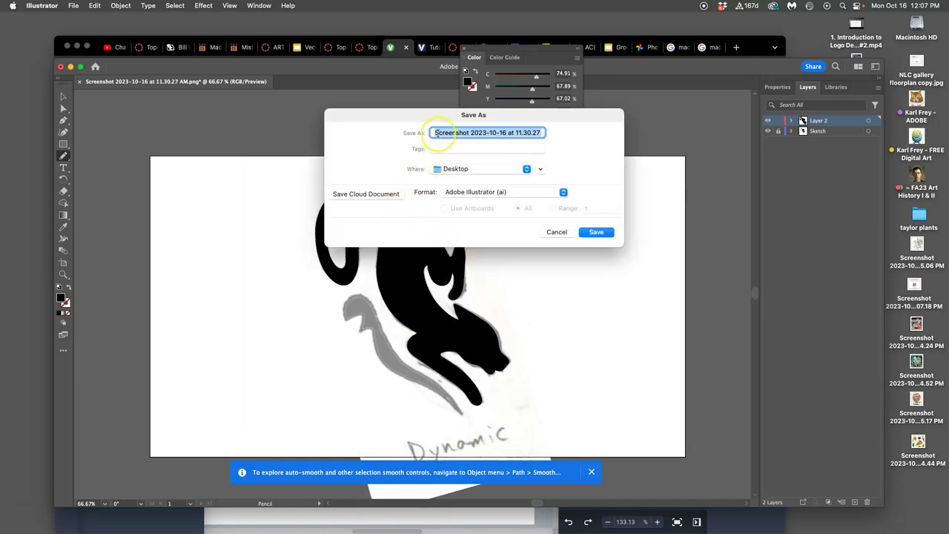
pyautogui.write('Karl Assign 4 Maddy Logo.ai')
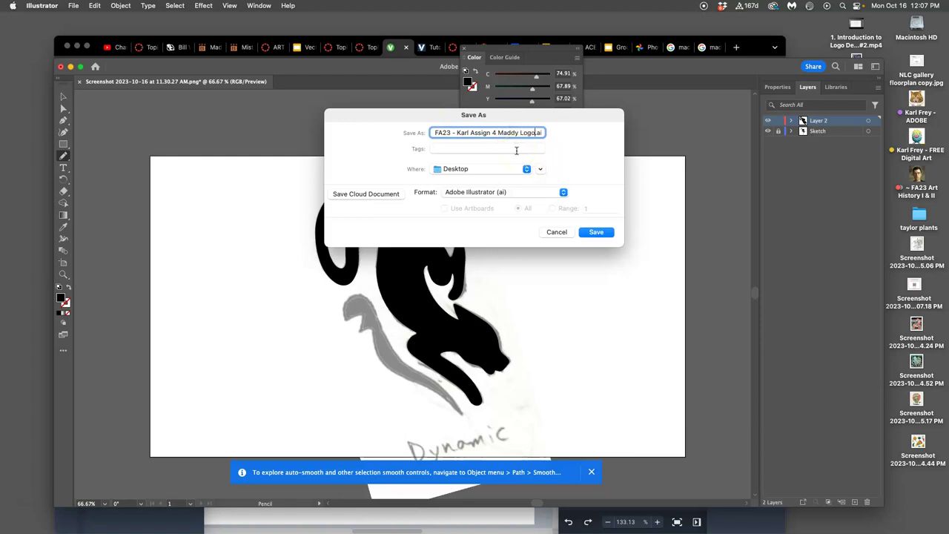
pyautogui.write('Vector')
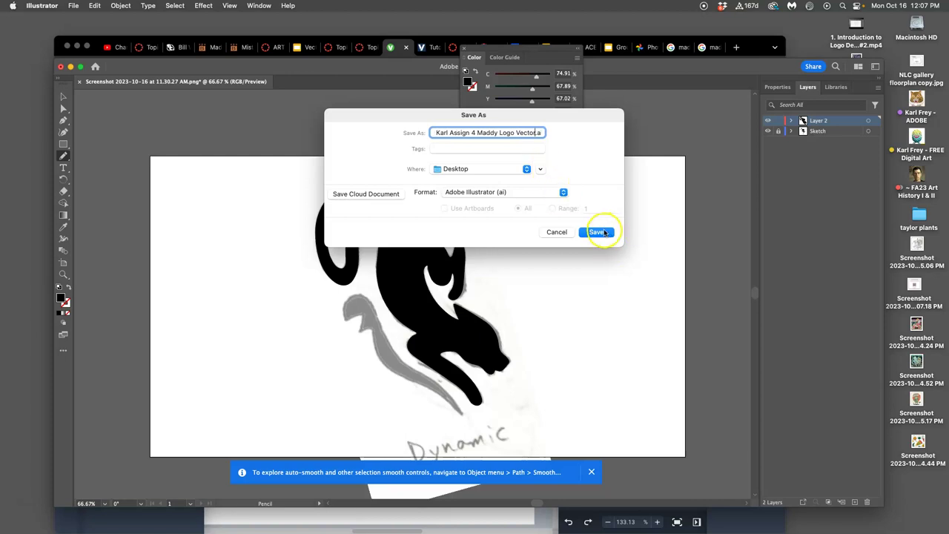
pyautogui.click(603, 232)
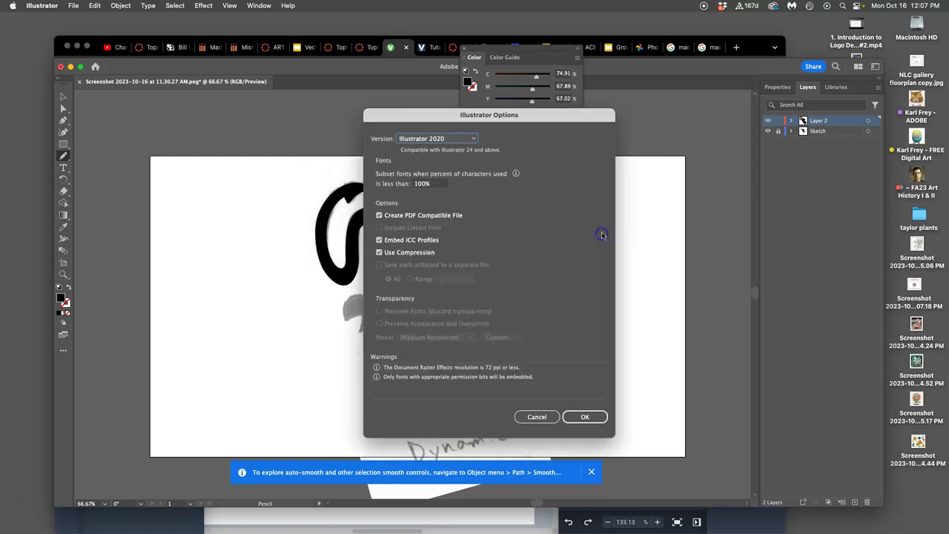
pyautogui.click(583, 416)
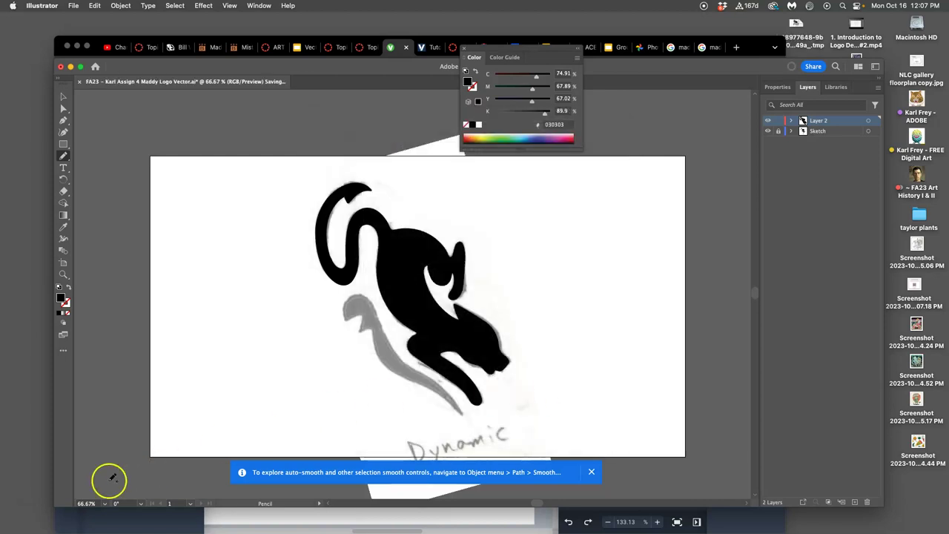